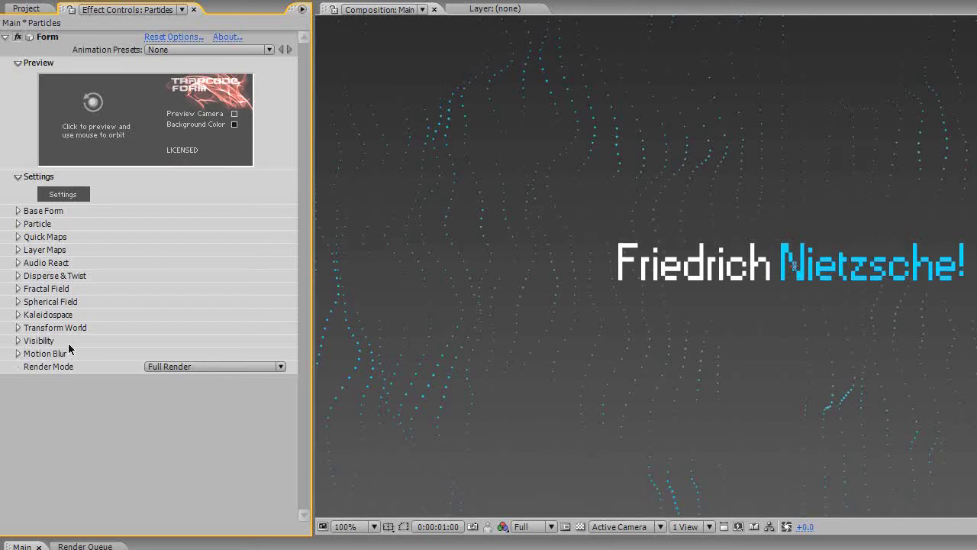
Step: Assign Khadber.wav as the Audio React audio layer of the Form effect and expand Reactor 1's settings
{"action": "left_click", "coordinate": [17, 263]}
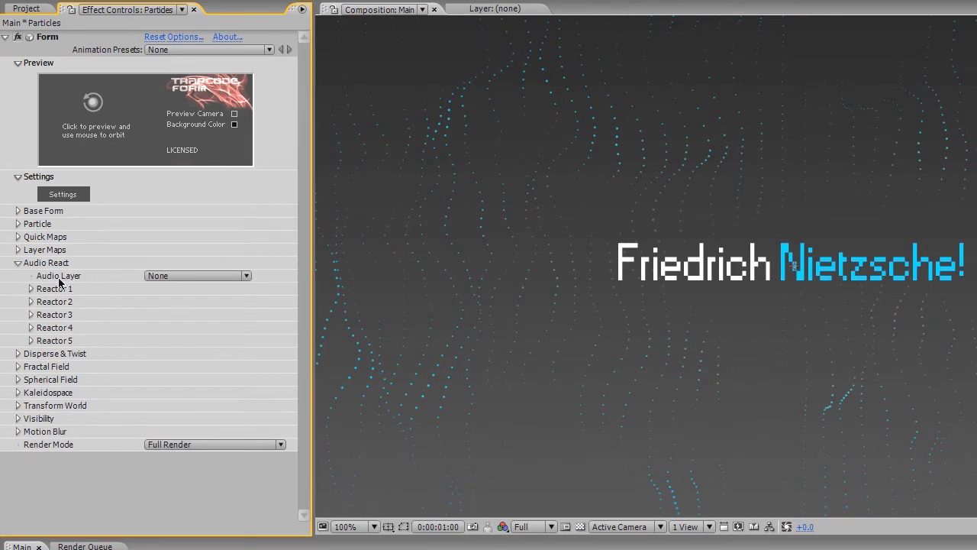
{"action": "left_click", "coordinate": [166, 276]}
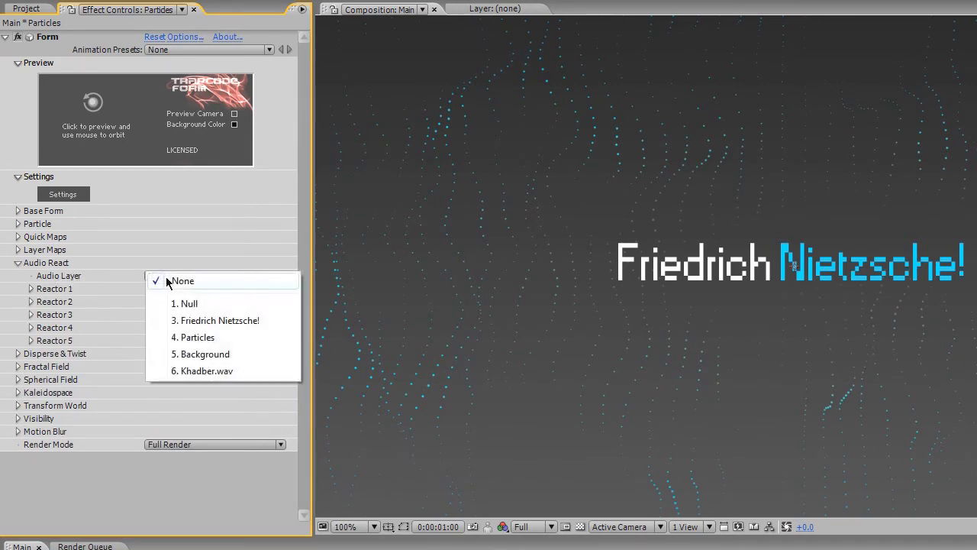
{"action": "left_click", "coordinate": [237, 371]}
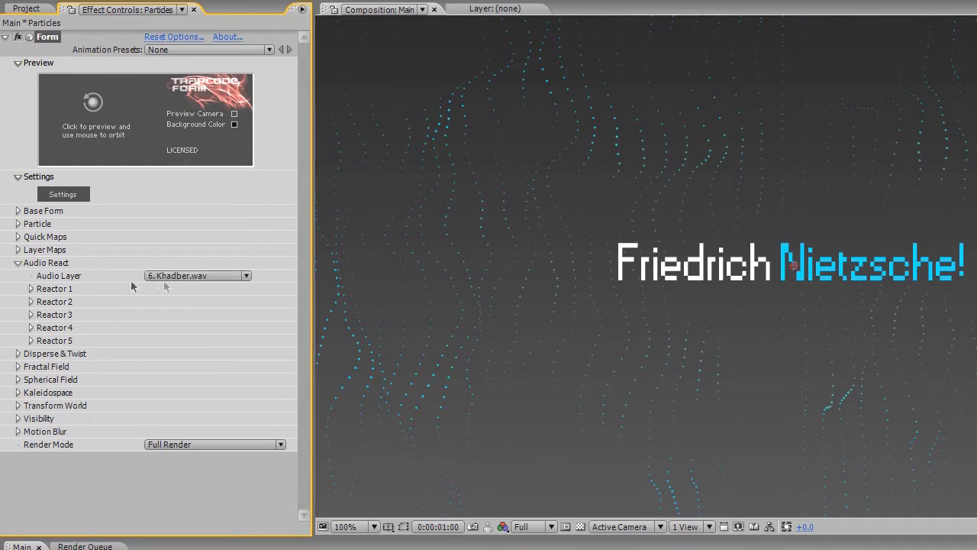
{"action": "left_click", "coordinate": [30, 290]}
{"action": "left_click", "coordinate": [30, 288]}
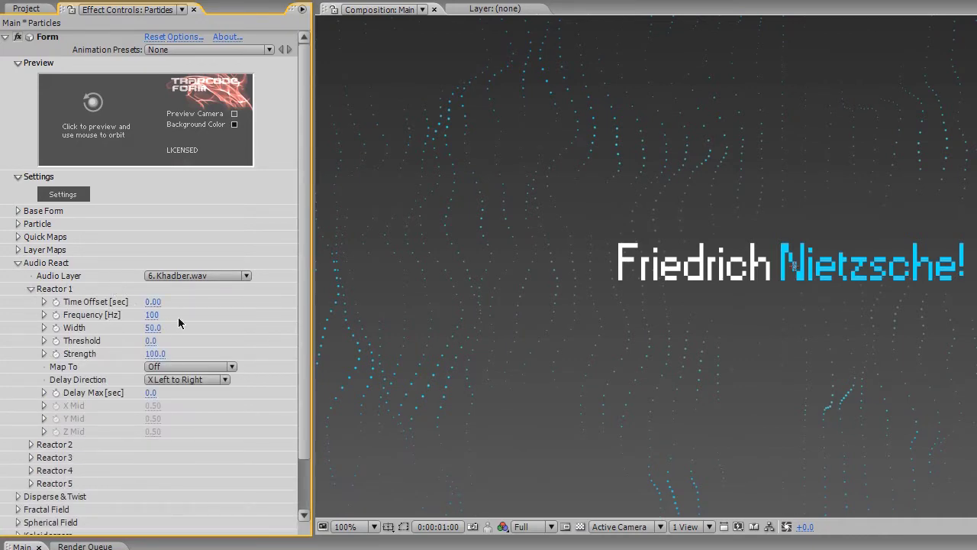
Step: Examine the waveform of the Khadber.wav layer and play through the opening second to find where the sound starts
{"action": "left_click", "coordinate": [56, 354]}
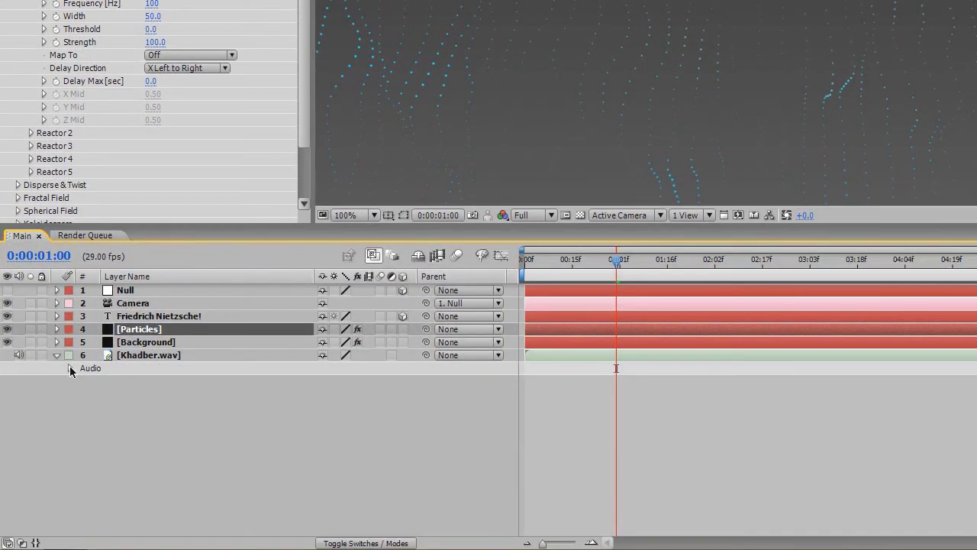
{"action": "left_click", "coordinate": [69, 367]}
{"action": "left_click", "coordinate": [93, 369]}
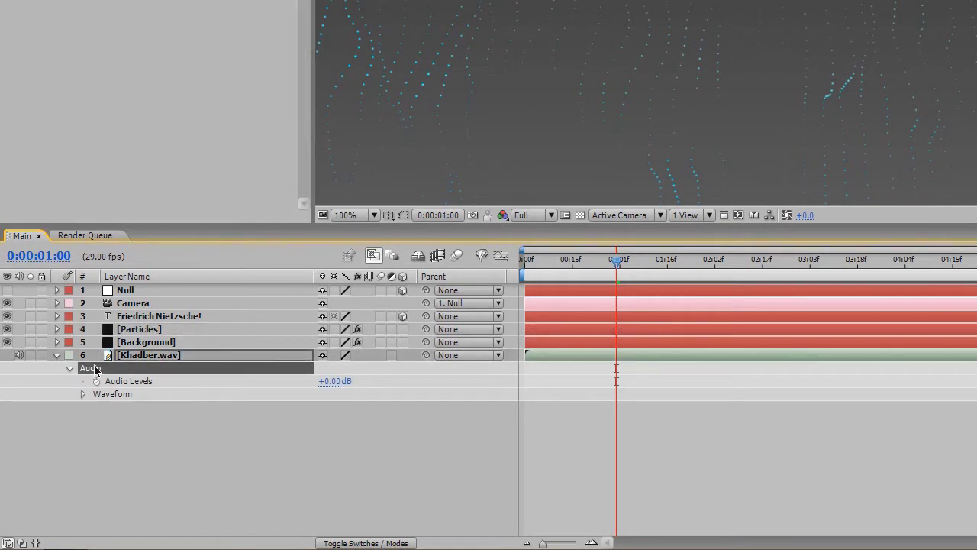
{"action": "left_click", "coordinate": [83, 394]}
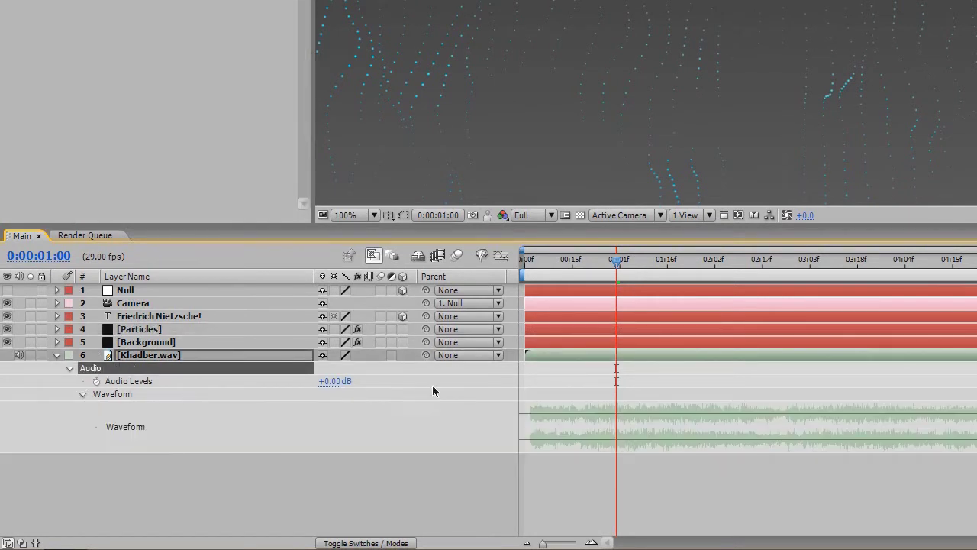
{"action": "left_click_drag", "start_coordinate": [584, 273], "coordinate": [525, 262]}
{"action": "key", "text": "space"}
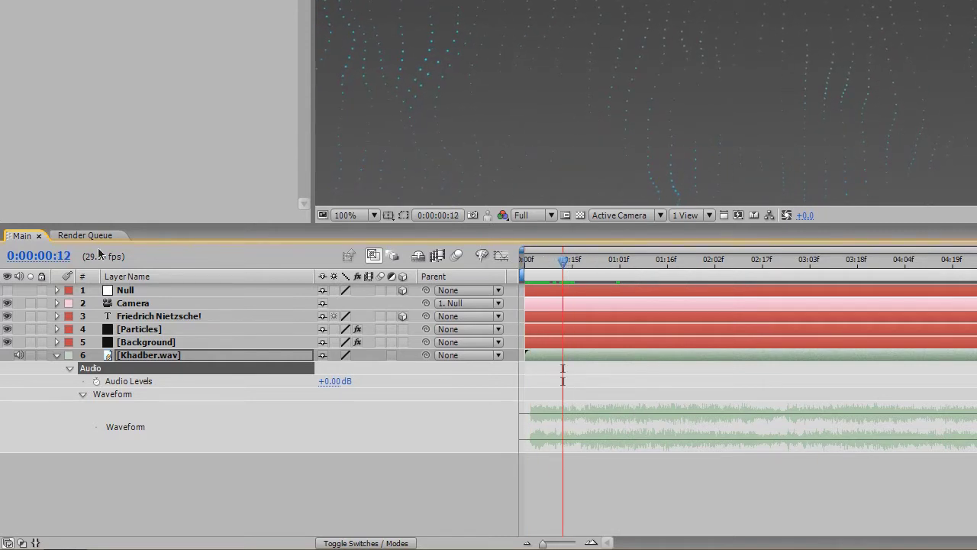
{"action": "left_click_drag", "start_coordinate": [565, 262], "coordinate": [623, 268]}
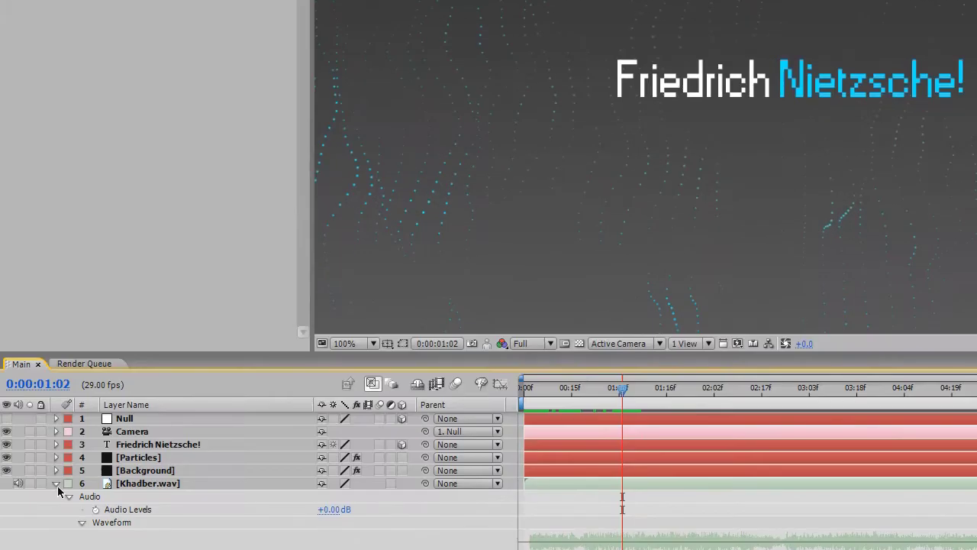
{"action": "left_click", "coordinate": [57, 485]}
Step: Set Reactor 1's time offset to 0.85 seconds in the Particles layer's Form effect
{"action": "left_click", "coordinate": [120, 463]}
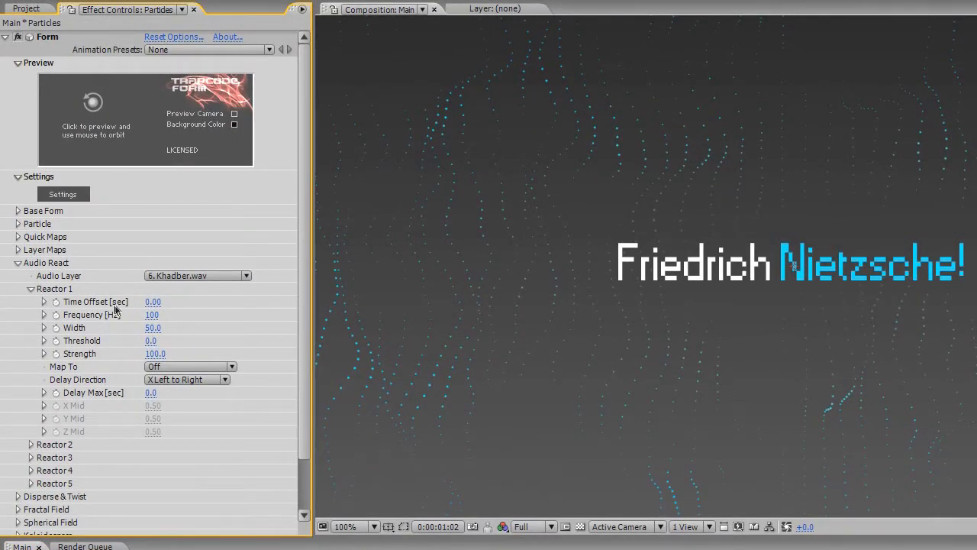
{"action": "left_click", "coordinate": [153, 302]}
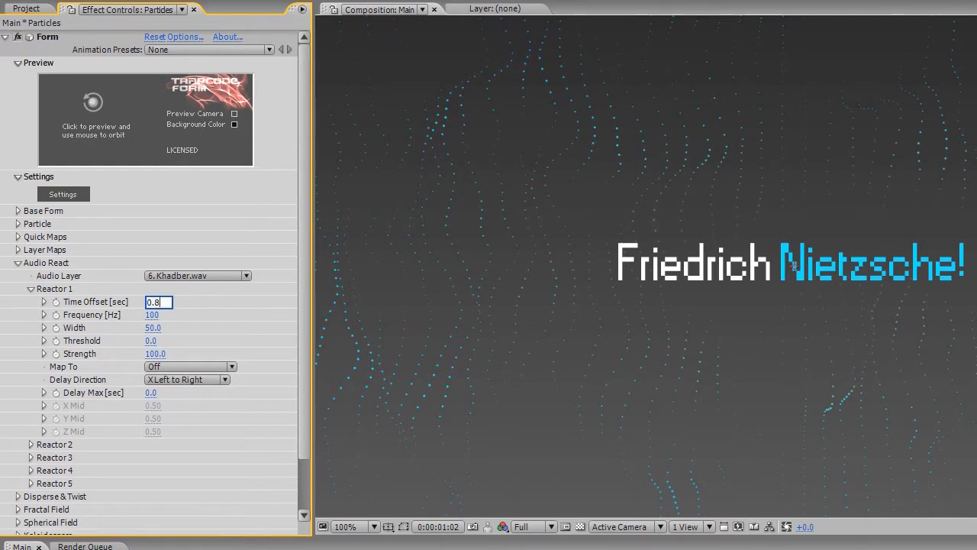
{"action": "key", "text": "Return"}
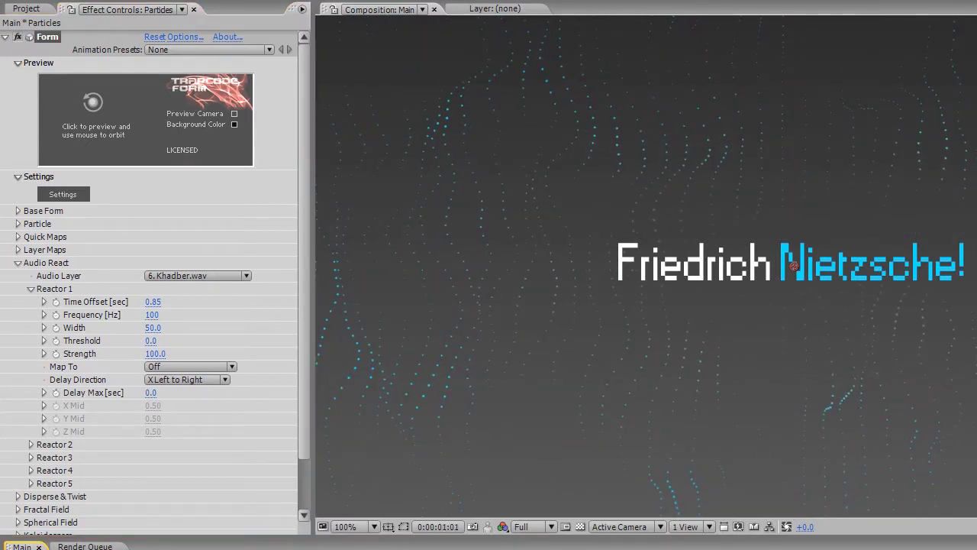
Step: Set Reactor 1's frequency to 1000 Hz and its strength to 5600
{"action": "left_click", "coordinate": [153, 315]}
{"action": "type", "text": "1"}
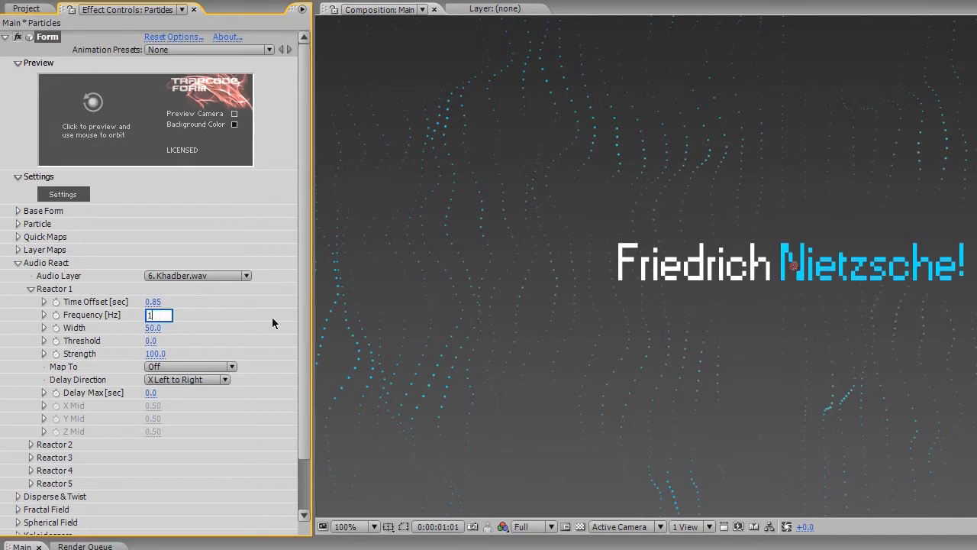
{"action": "type", "text": "000"}
{"action": "key", "text": "Return"}
{"action": "left_click", "coordinate": [153, 353]}
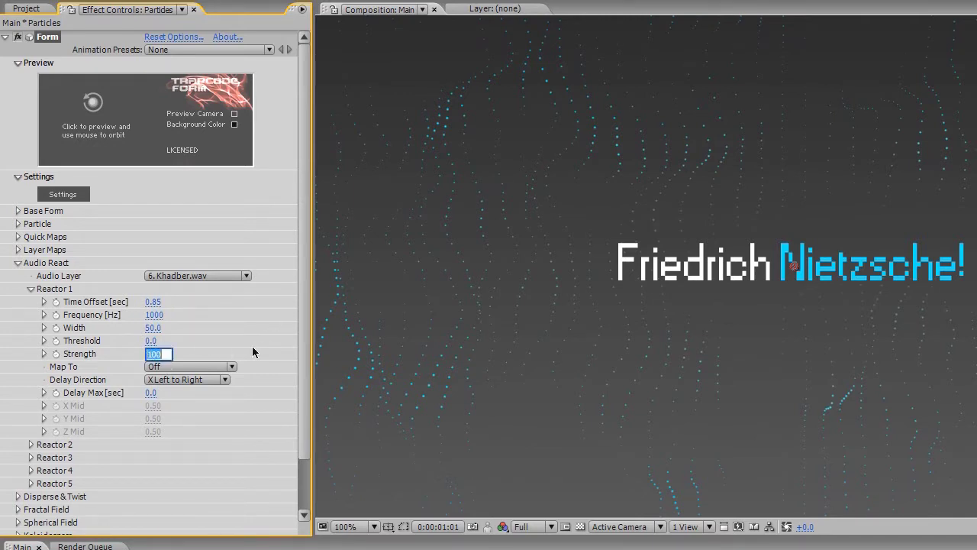
{"action": "type", "text": "5600"}
{"action": "key", "text": "Return"}
Step: Map Reactor 1 to Fractal so the audio drives the particle displacement
{"action": "key", "text": "space"}
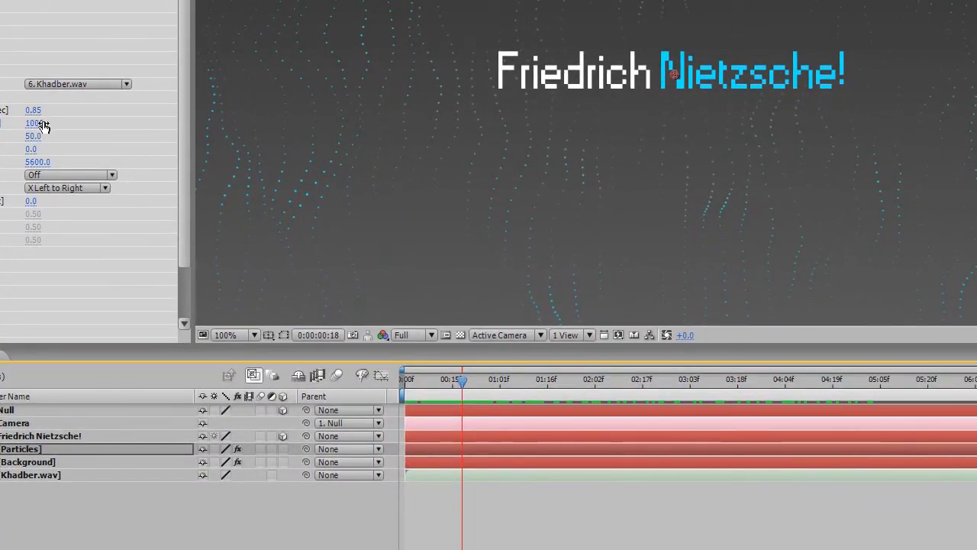
{"action": "left_click_drag", "start_coordinate": [462, 379], "coordinate": [496, 383]}
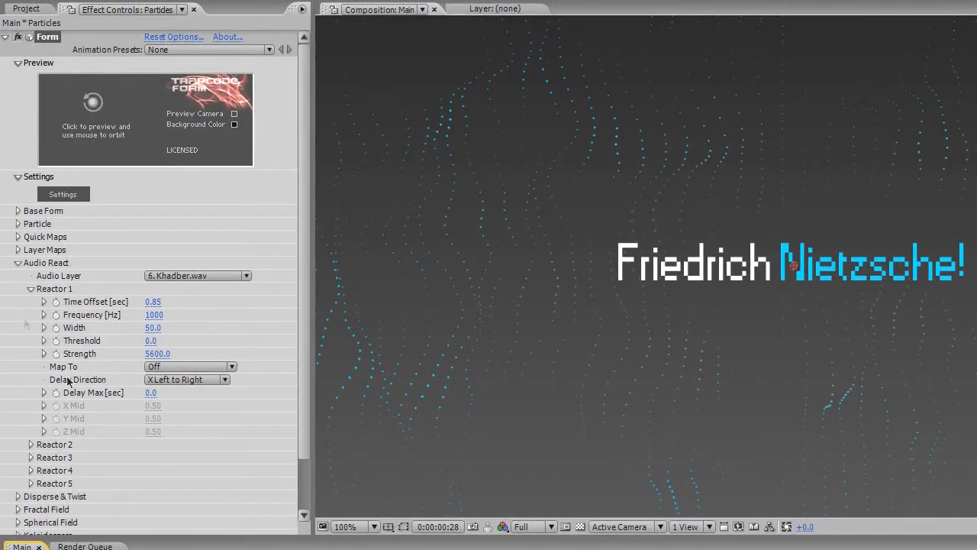
{"action": "left_click", "coordinate": [96, 365]}
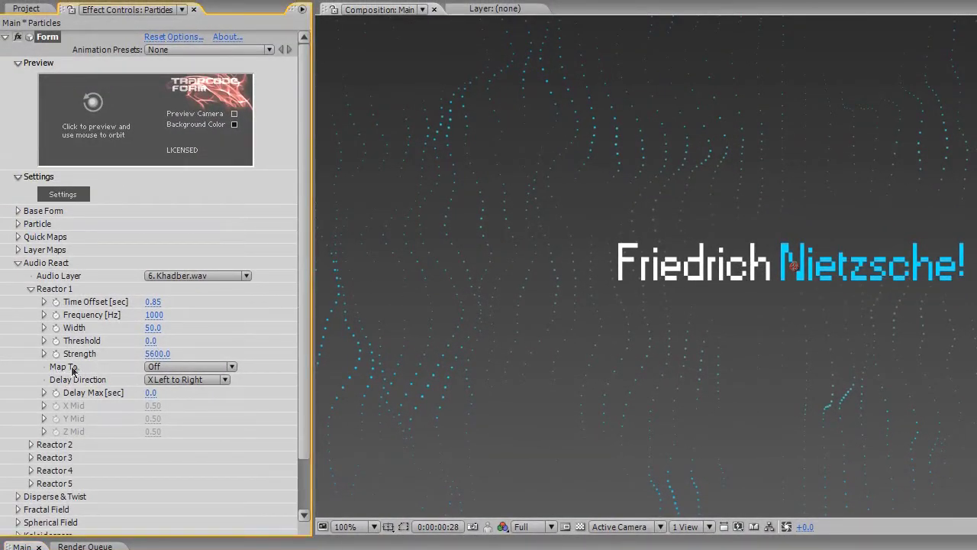
{"action": "left_click", "coordinate": [161, 367]}
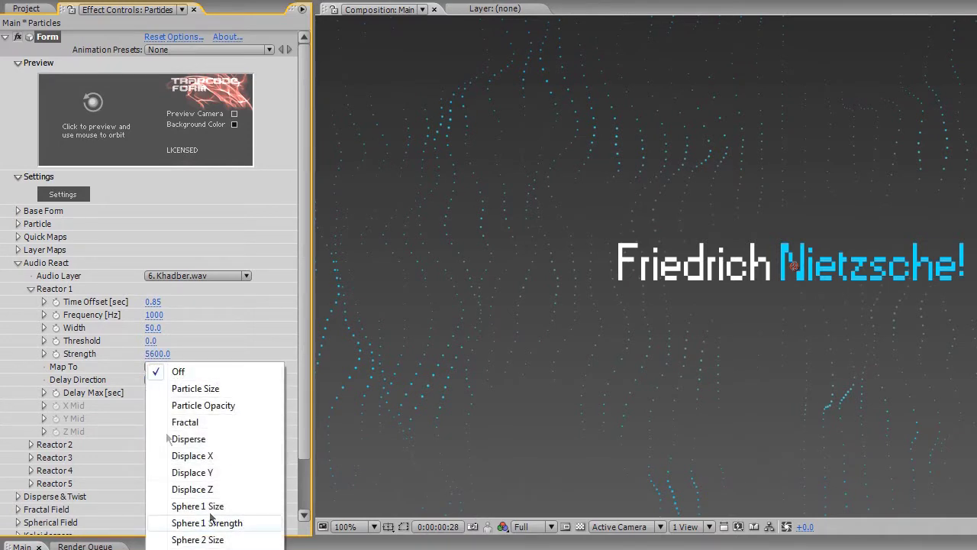
{"action": "left_click", "coordinate": [234, 422]}
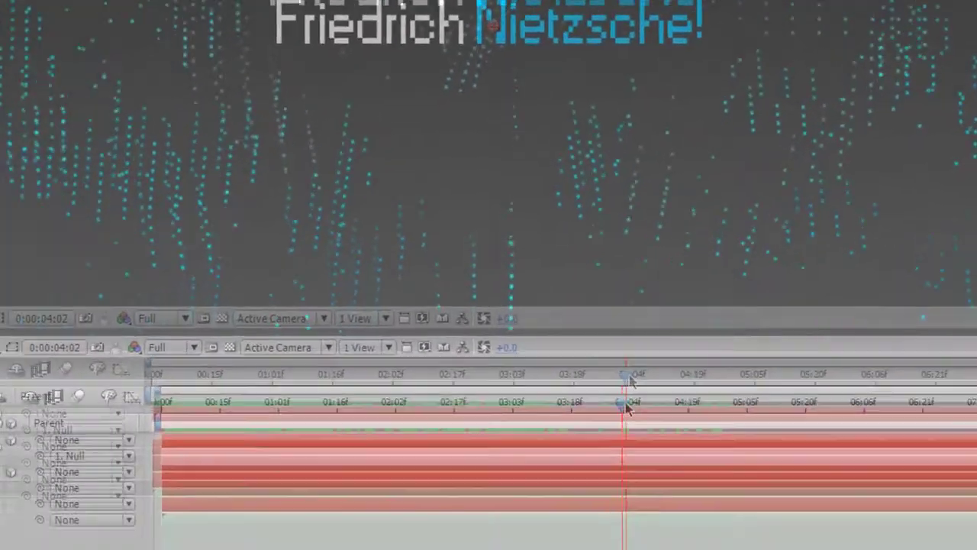
Step: Scrub through the audio-driven particle animation and return to the first frame
{"action": "left_click", "coordinate": [480, 249]}
{"action": "left_click", "coordinate": [516, 253]}
{"action": "left_click_drag", "start_coordinate": [517, 259], "coordinate": [114, 229]}
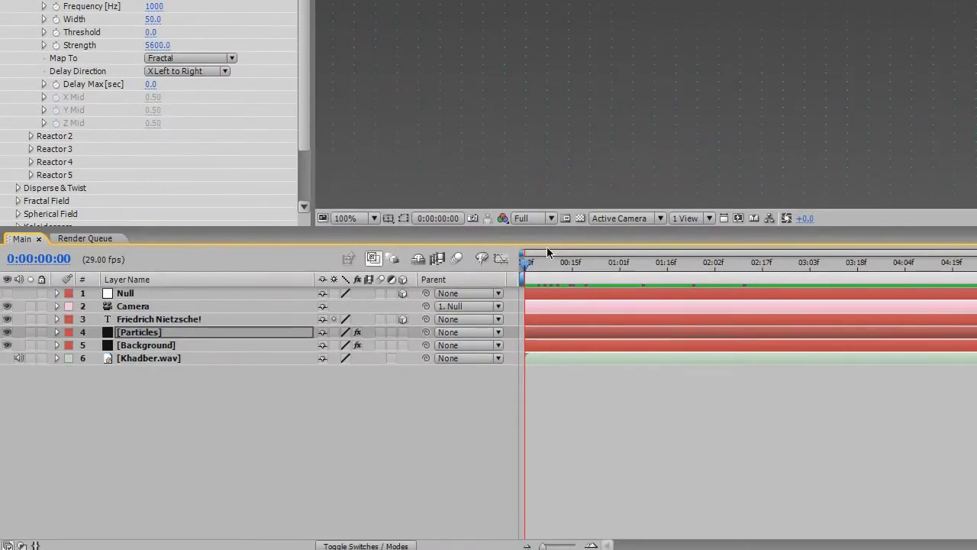
Step: Make the Null layer visible as a 3D layer and expand its Transform properties
{"action": "left_click", "coordinate": [151, 310]}
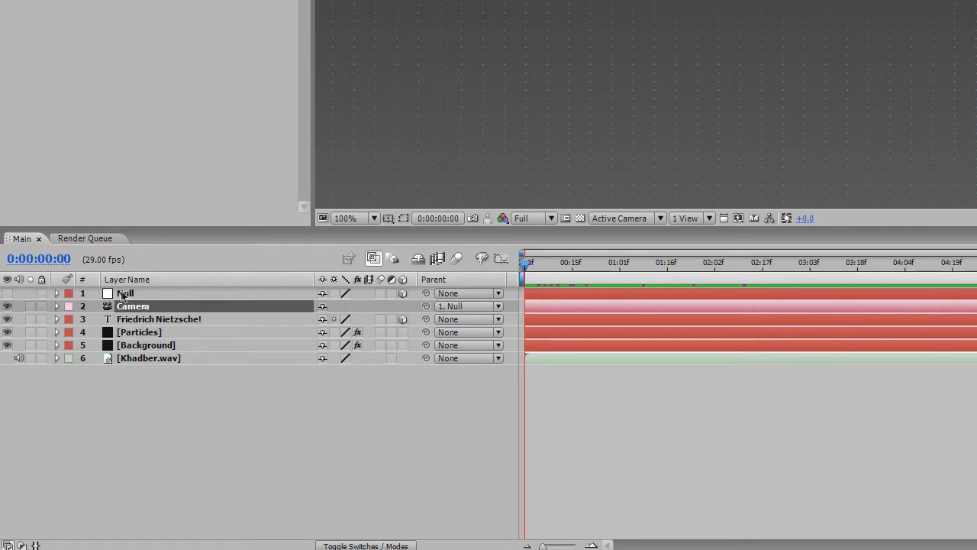
{"action": "left_click", "coordinate": [125, 295]}
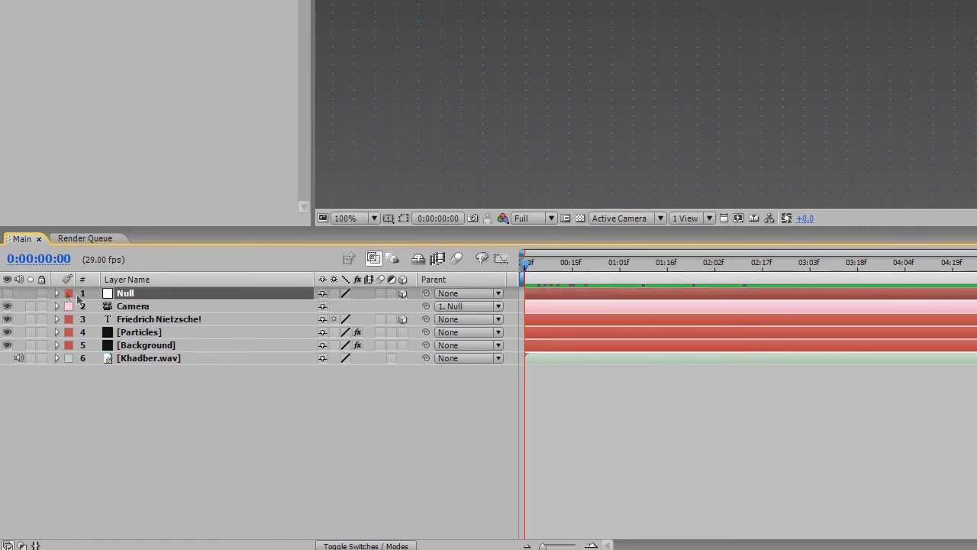
{"action": "left_click", "coordinate": [403, 293]}
{"action": "left_click", "coordinate": [7, 293]}
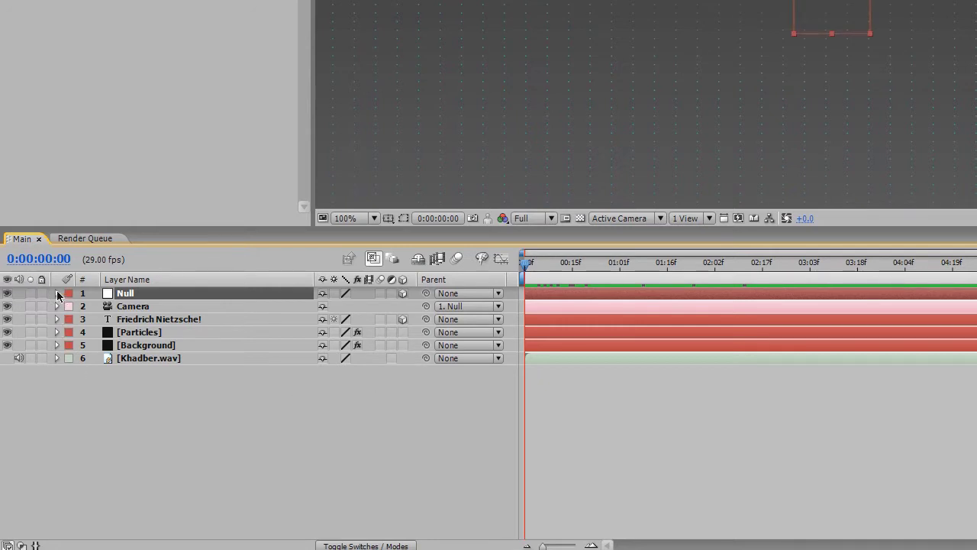
{"action": "left_click", "coordinate": [57, 294]}
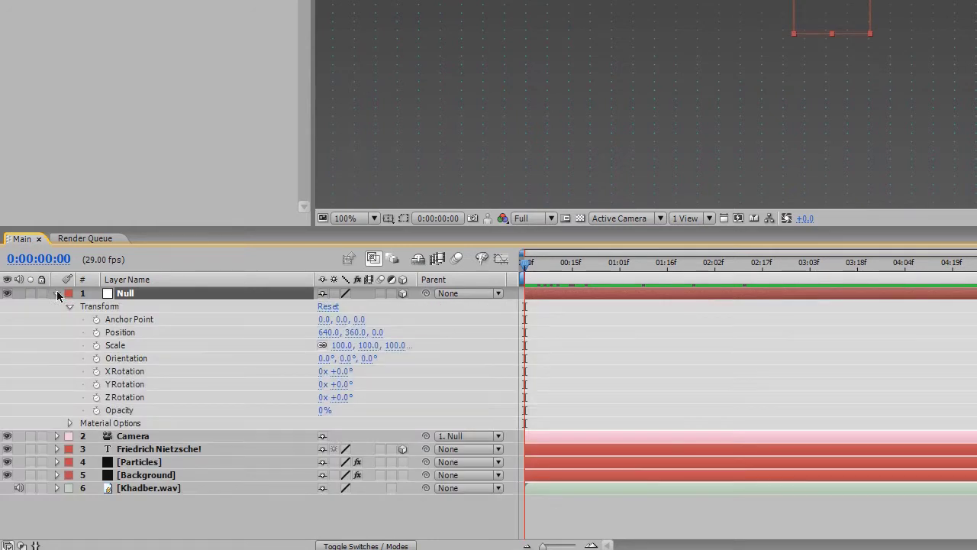
{"action": "left_click", "coordinate": [403, 293]}
{"action": "left_click", "coordinate": [402, 293]}
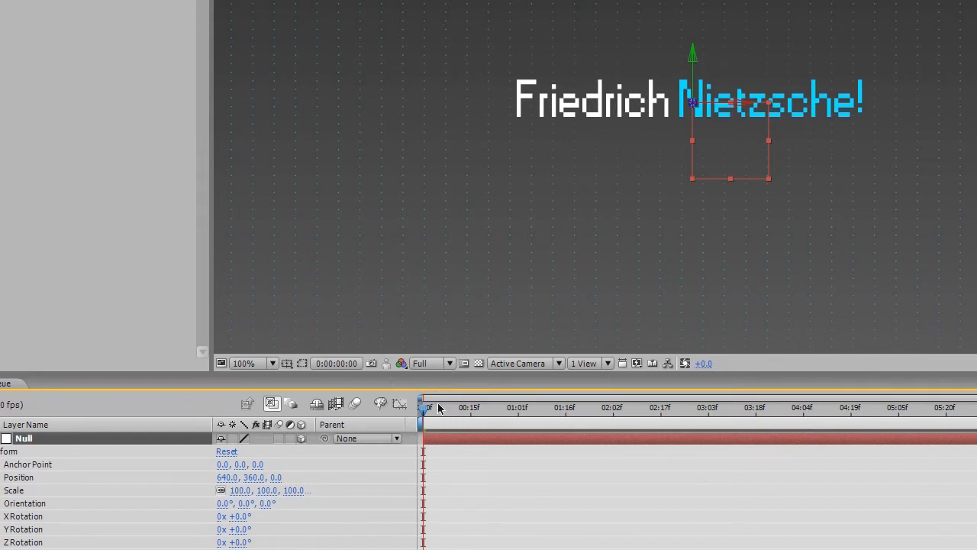
Step: Try rotating the Null to -4° on X and -59° on Y to test how the camera view follows
{"action": "left_click", "coordinate": [37, 477]}
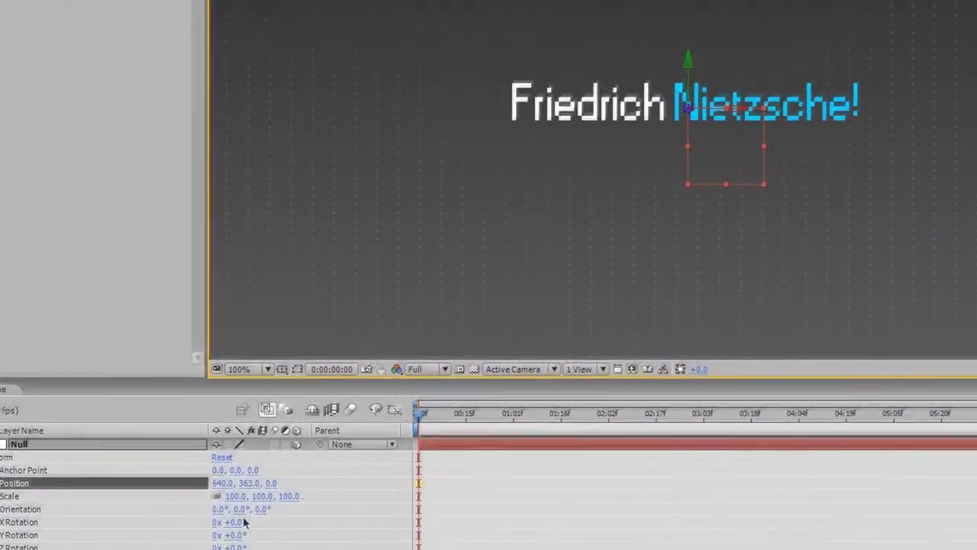
{"action": "left_click_drag", "start_coordinate": [237, 516], "coordinate": [301, 511]}
{"action": "left_click_drag", "start_coordinate": [280, 511], "coordinate": [202, 537]}
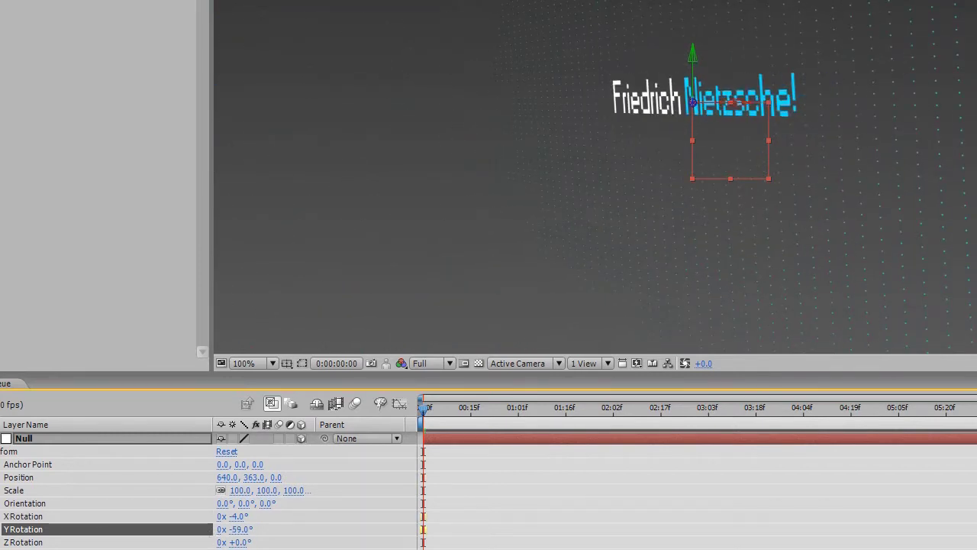
{"action": "key", "text": "ctrl+Down"}
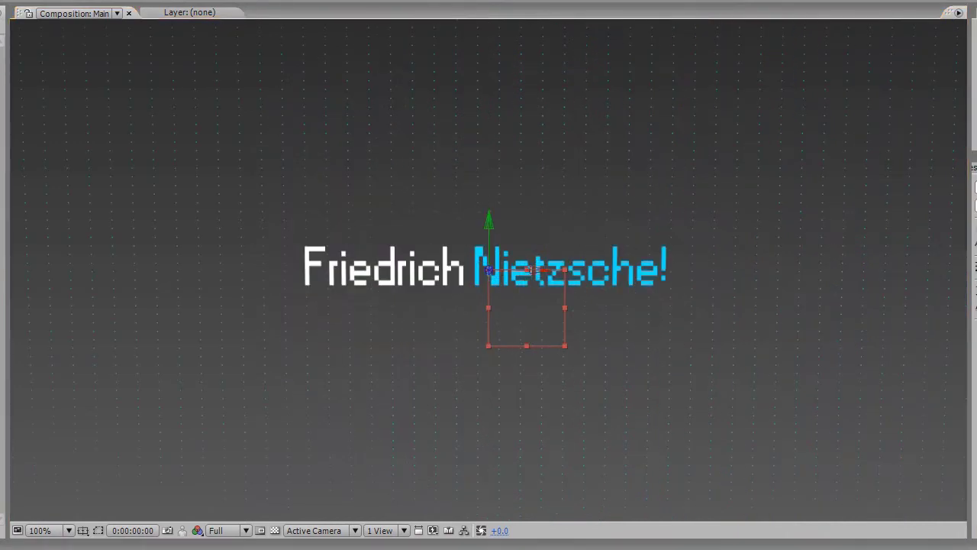
Step: Move the Null to 1360, 242, -1079 and keyframe its Position and X, Y and Z Rotation at the first frame
{"action": "left_click_drag", "start_coordinate": [487, 273], "coordinate": [976, 305]}
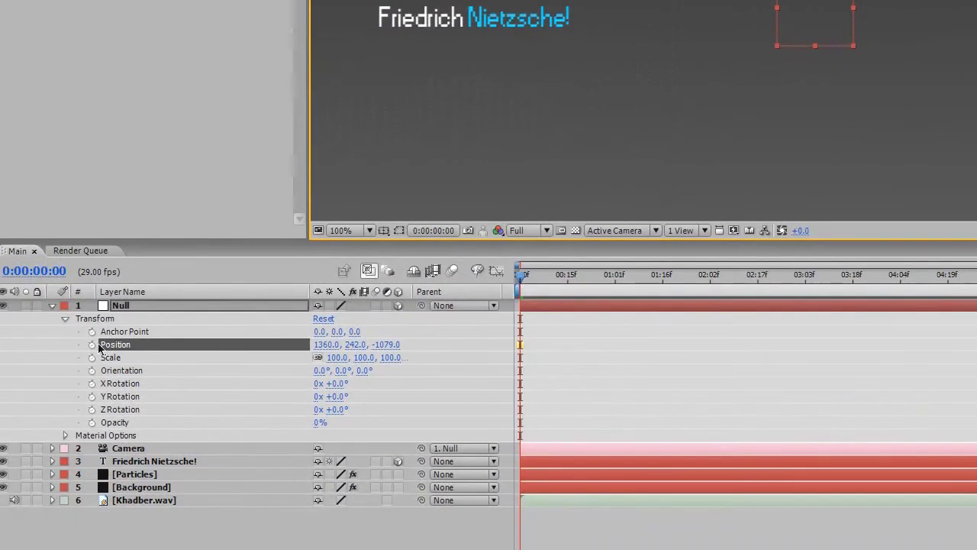
{"action": "left_click", "coordinate": [91, 345]}
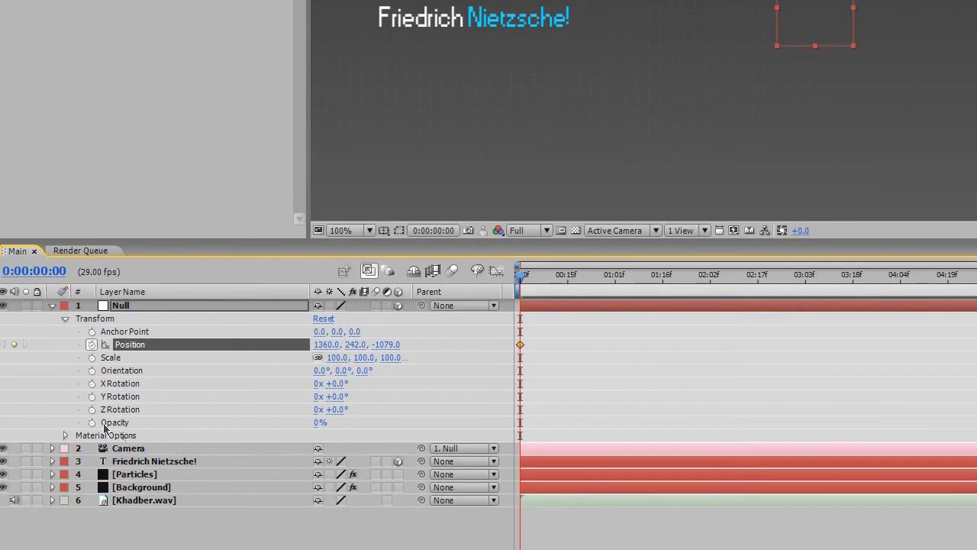
{"action": "left_click", "coordinate": [91, 383]}
{"action": "left_click", "coordinate": [91, 396]}
{"action": "left_click", "coordinate": [92, 409], "text": "shift"}
{"action": "left_click", "coordinate": [98, 412]}
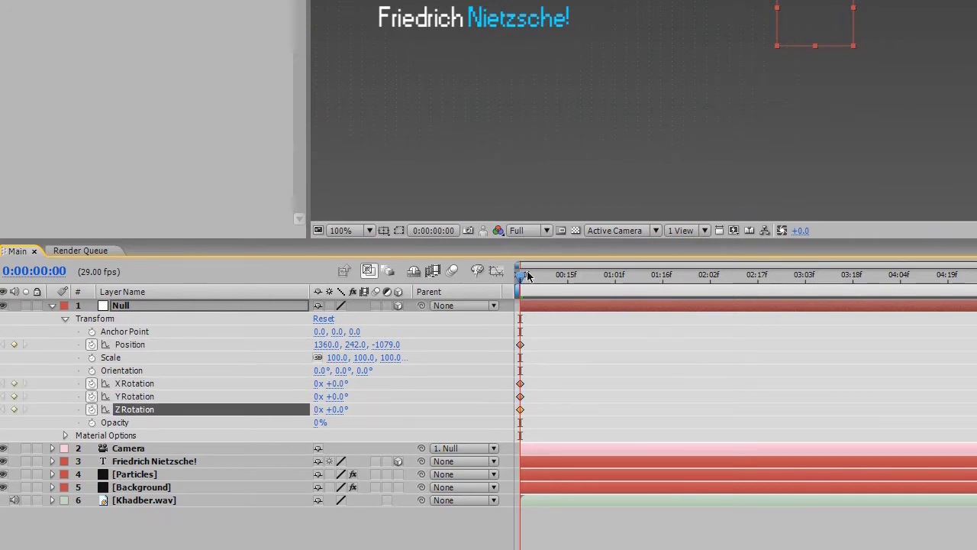
Step: Set the Null's first-frame X Rotation to -5° and Y Rotation to -36°, and remove keyframing from Z Rotation
{"action": "left_click_drag", "start_coordinate": [520, 275], "coordinate": [615, 271]}
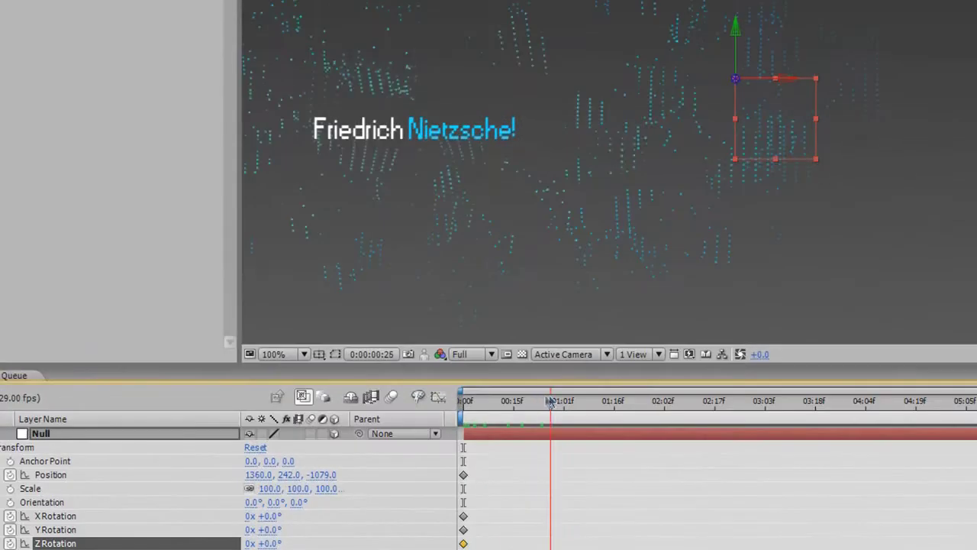
{"action": "left_click_drag", "start_coordinate": [564, 397], "coordinate": [457, 408]}
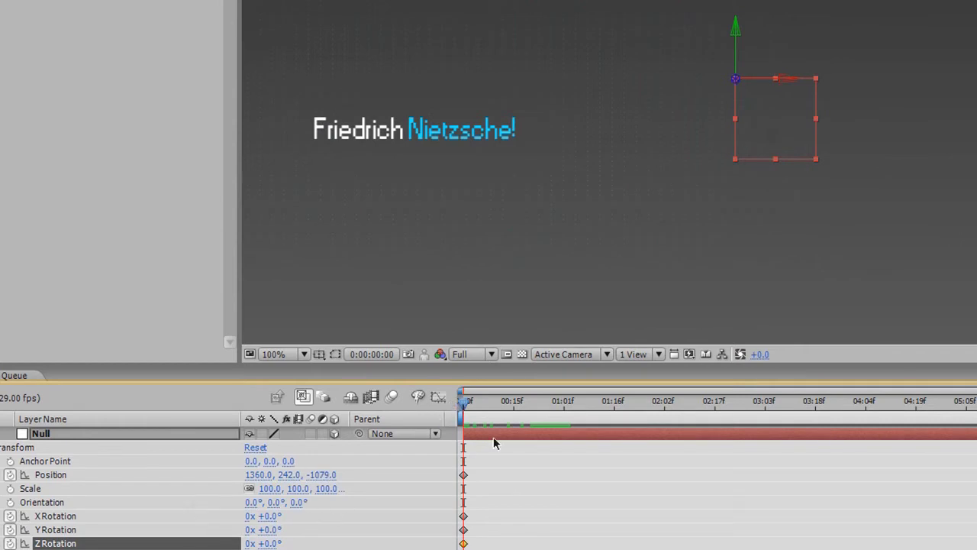
{"action": "mouse_move", "coordinate": [273, 528]}
{"action": "left_mouse_down"}
{"action": "mouse_move", "coordinate": [264, 516]}
{"action": "mouse_move", "coordinate": [265, 530]}
{"action": "left_mouse_up"}
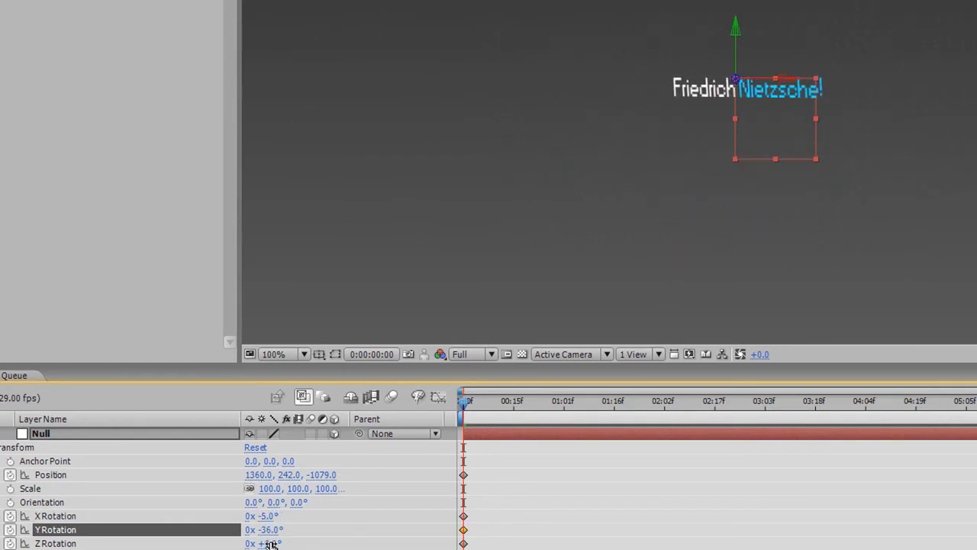
{"action": "left_click", "coordinate": [11, 543]}
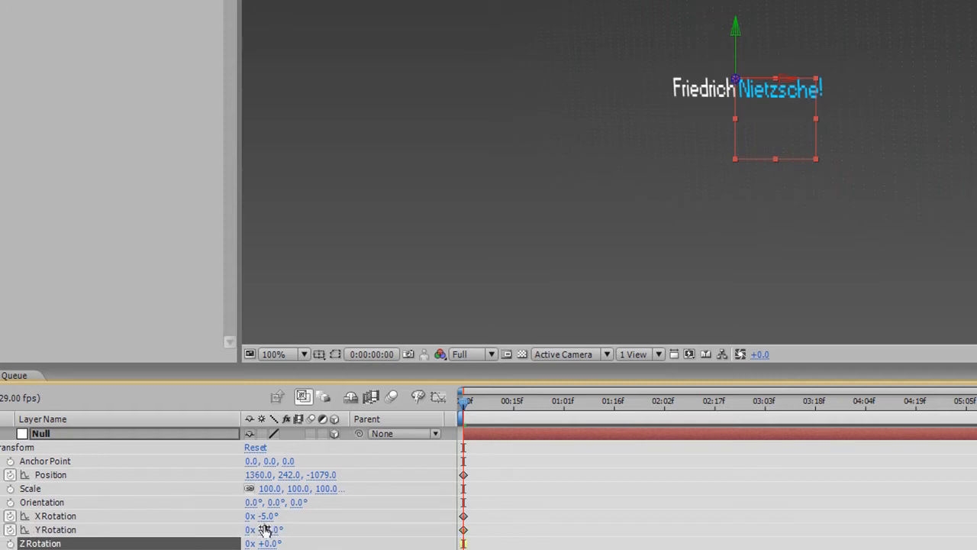
Step: Adjust the Null's first-frame rotation to -6° on X and -39° on Y
{"action": "mouse_move", "coordinate": [266, 516]}
{"action": "left_mouse_down"}
{"action": "mouse_move", "coordinate": [284, 526]}
{"action": "mouse_move", "coordinate": [269, 527]}
{"action": "left_mouse_up"}
{"action": "left_click_drag", "start_coordinate": [264, 516], "coordinate": [264, 510]}
{"action": "left_click", "coordinate": [51, 474]}
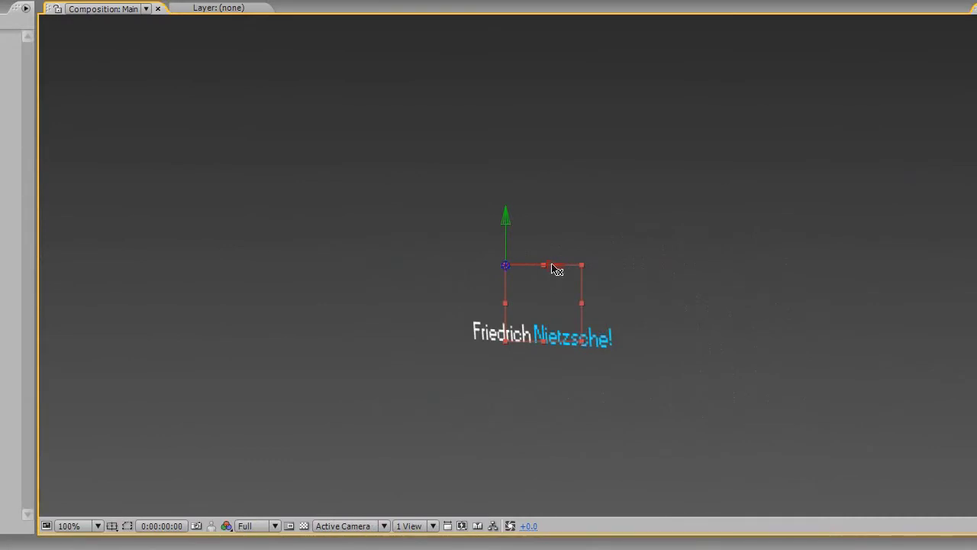
Step: Move the Null to about 1666, 79, -974 at the first frame
{"action": "left_click_drag", "start_coordinate": [556, 268], "coordinate": [727, 272]}
{"action": "left_click_drag", "start_coordinate": [508, 266], "coordinate": [624, 287]}
{"action": "left_click_drag", "start_coordinate": [508, 220], "coordinate": [548, 225]}
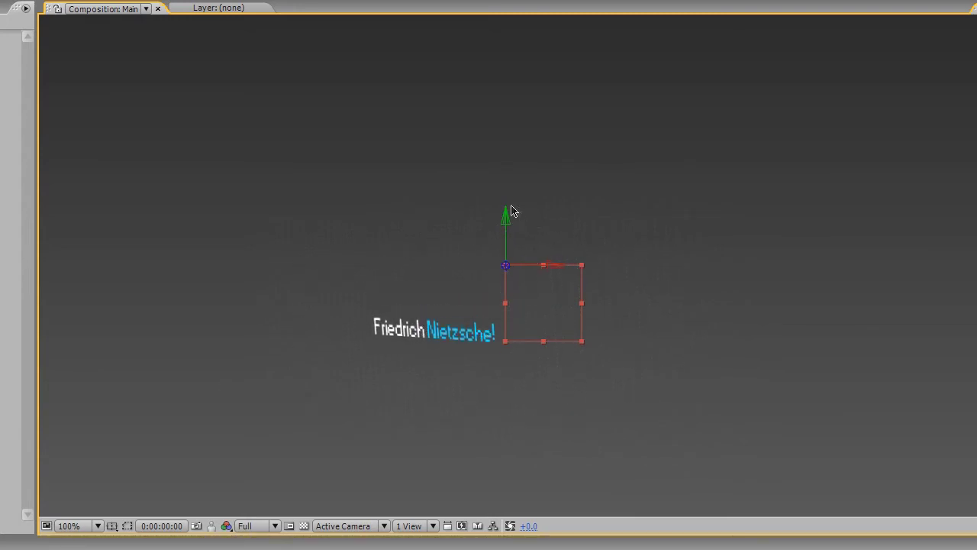
{"action": "left_click", "coordinate": [22, 477]}
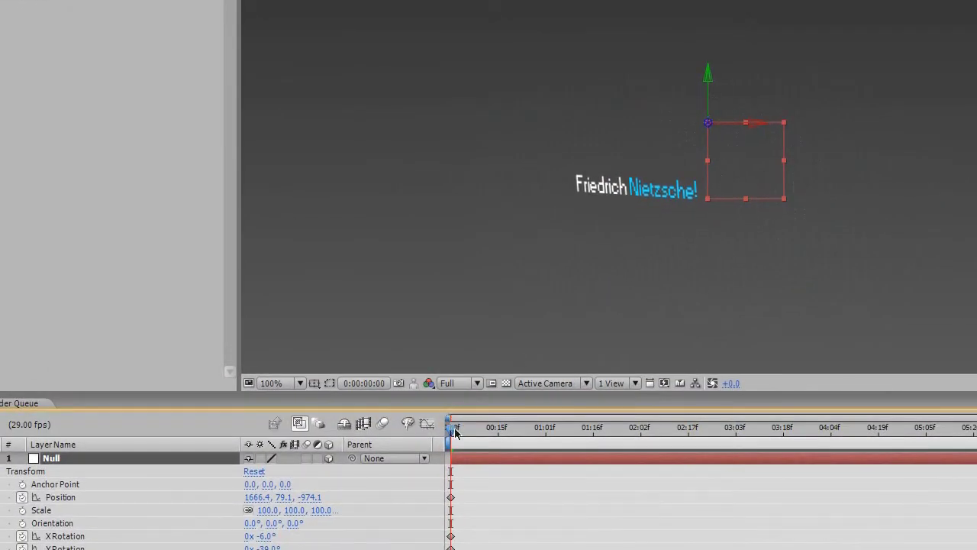
Step: Add keyframes for the Null's Position, X Rotation and Y Rotation at 0:00:00:26, keeping their first-frame values
{"action": "left_click_drag", "start_coordinate": [455, 432], "coordinate": [531, 428]}
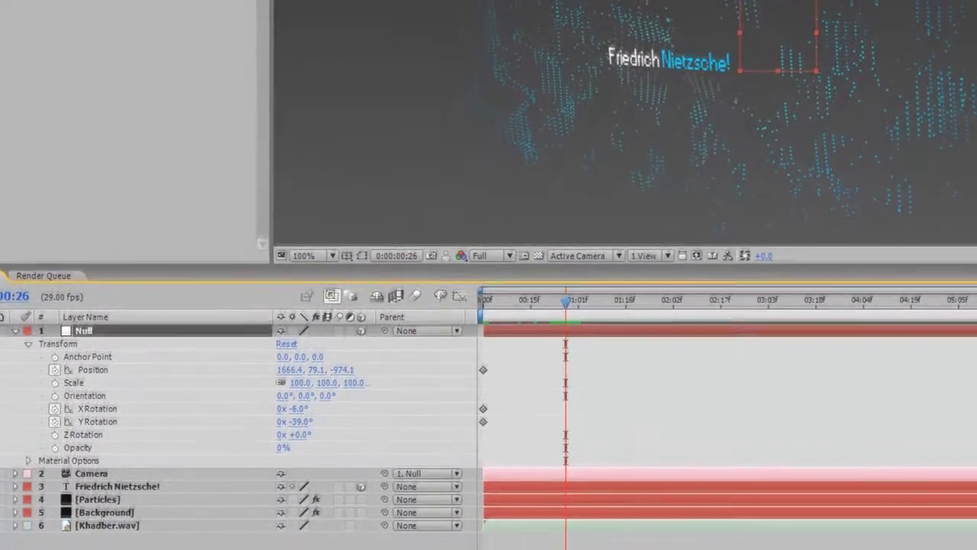
{"action": "left_click", "coordinate": [2, 548]}
{"action": "left_click", "coordinate": [2, 404]}
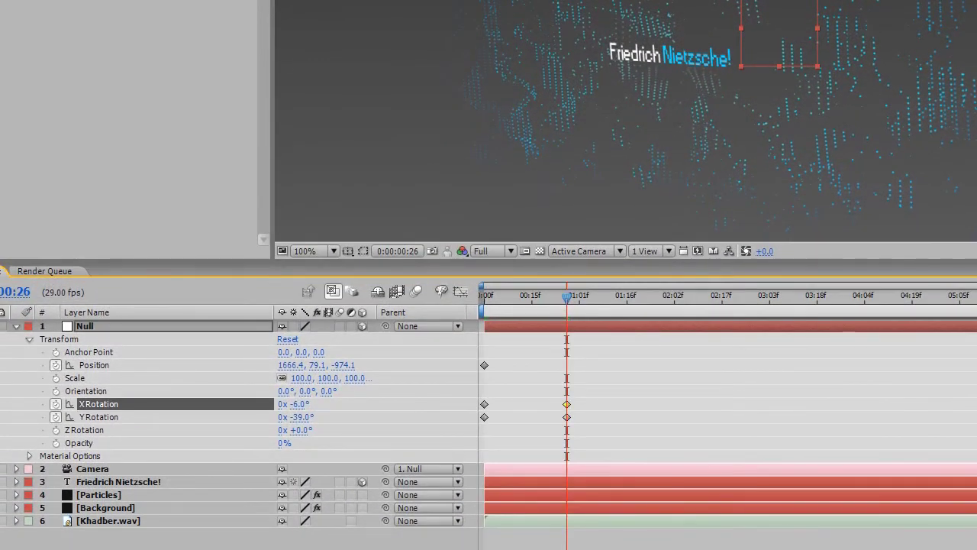
{"action": "left_click", "coordinate": [1, 364]}
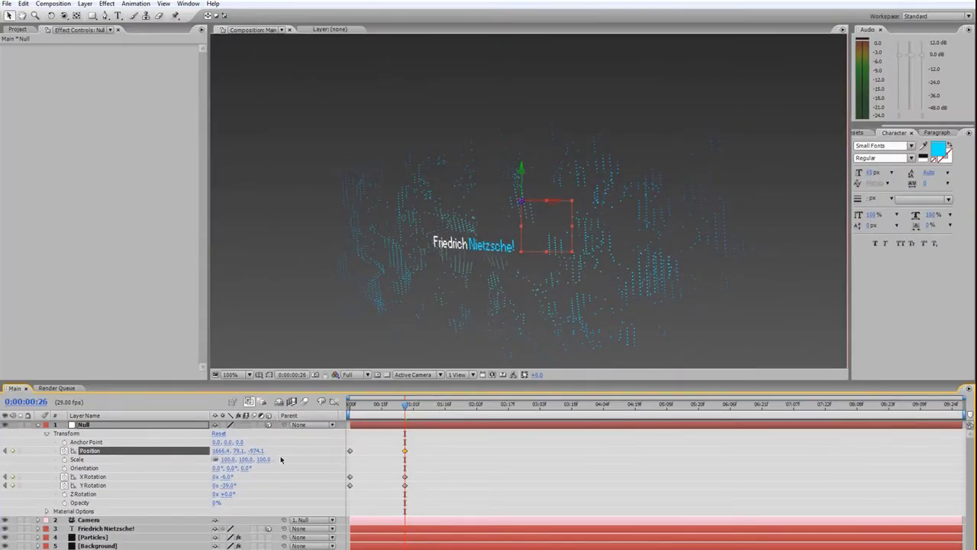
Step: Set the Null's X Rotation to 0° at both keyframes and its Y Rotation to 0° at 0:00:00:26
{"action": "left_click_drag", "start_coordinate": [227, 486], "coordinate": [227, 476]}
{"action": "left_click_drag", "start_coordinate": [370, 409], "coordinate": [405, 398]}
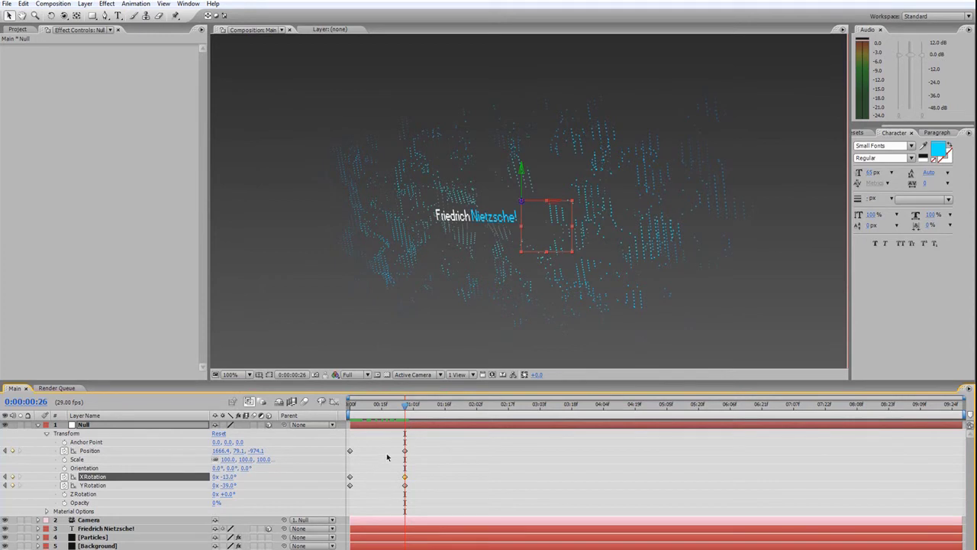
{"action": "right_click", "coordinate": [120, 479]}
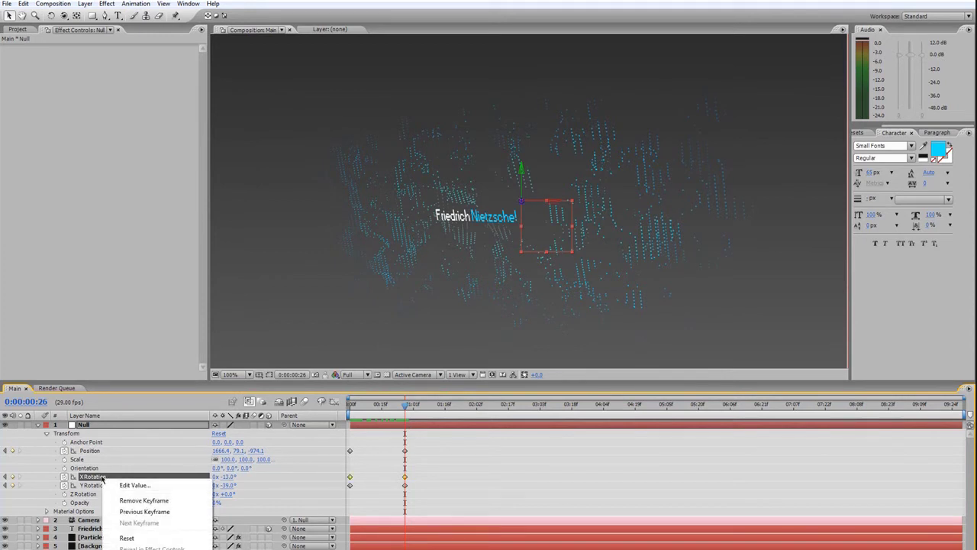
{"action": "left_click", "coordinate": [101, 477]}
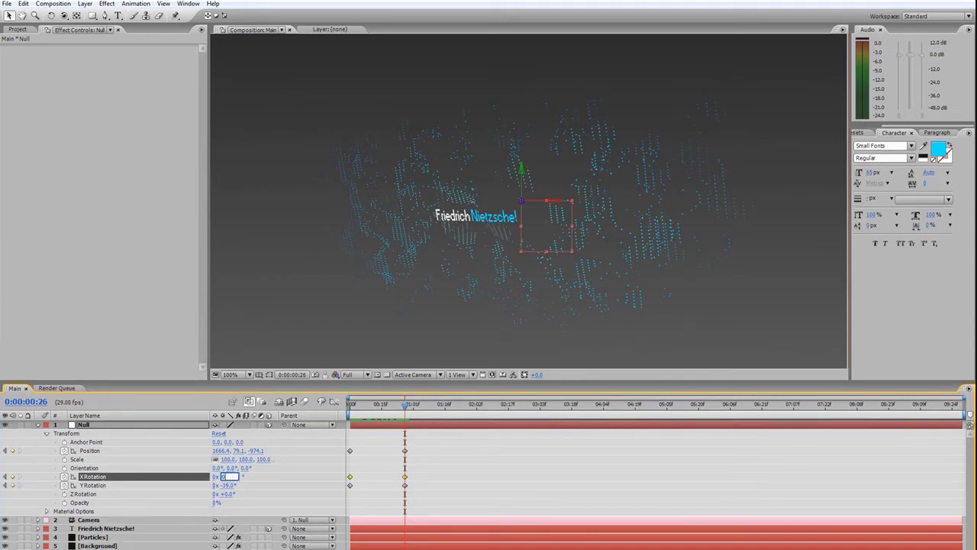
{"action": "key", "text": "Tab"}
{"action": "type", "text": "0"}
{"action": "key", "text": "Return"}
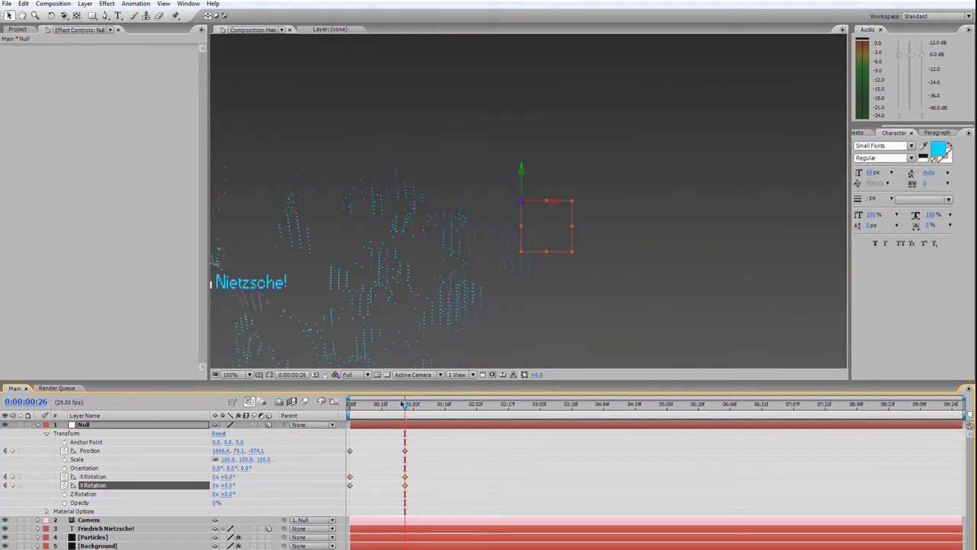
Step: Set the Null's Position to 640, 360, 0 at 0:00:00:26 and return to the first frame
{"action": "left_click", "coordinate": [406, 452]}
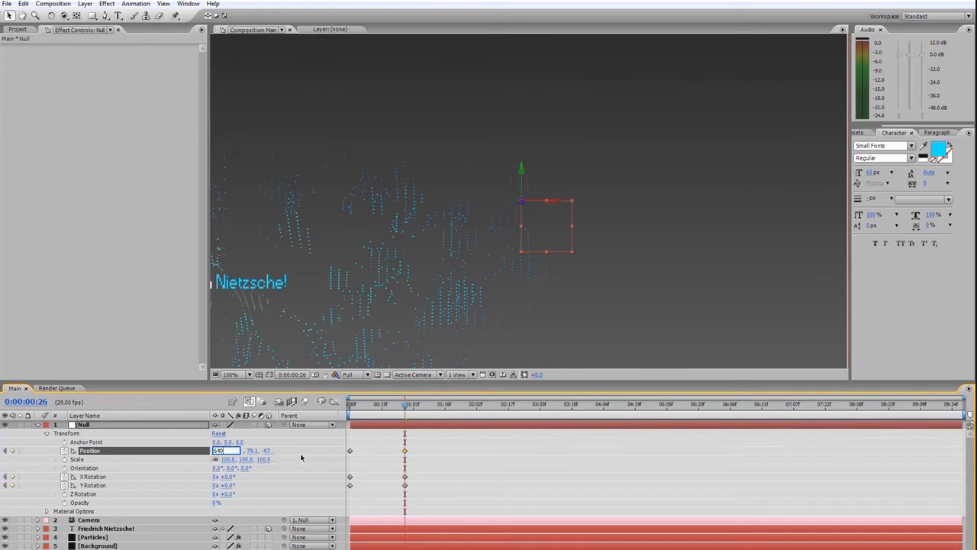
{"action": "type", "text": "640"}
{"action": "key", "text": "Tab"}
{"action": "type", "text": "360"}
{"action": "key", "text": "Tab"}
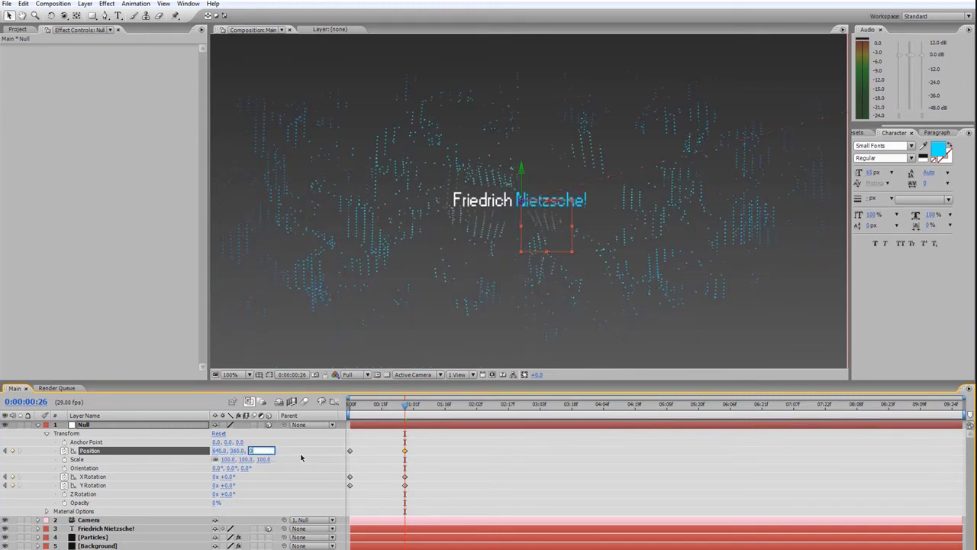
{"action": "type", "text": "0"}
{"action": "key", "text": "Return"}
{"action": "left_click", "coordinate": [351, 405]}
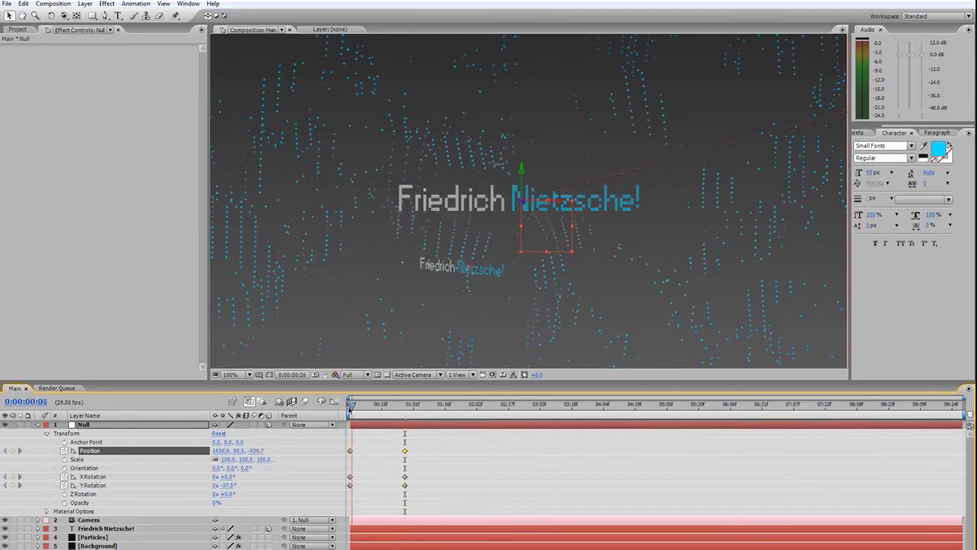
{"action": "mouse_move", "coordinate": [345, 411]}
{"action": "left_mouse_down"}
{"action": "mouse_move", "coordinate": [491, 403]}
{"action": "mouse_move", "coordinate": [348, 408]}
{"action": "mouse_move", "coordinate": [364, 431]}
{"action": "mouse_move", "coordinate": [412, 426]}
{"action": "mouse_move", "coordinate": [349, 439]}
{"action": "mouse_move", "coordinate": [352, 408]}
{"action": "mouse_move", "coordinate": [392, 405]}
{"action": "mouse_move", "coordinate": [347, 407]}
{"action": "left_mouse_up"}
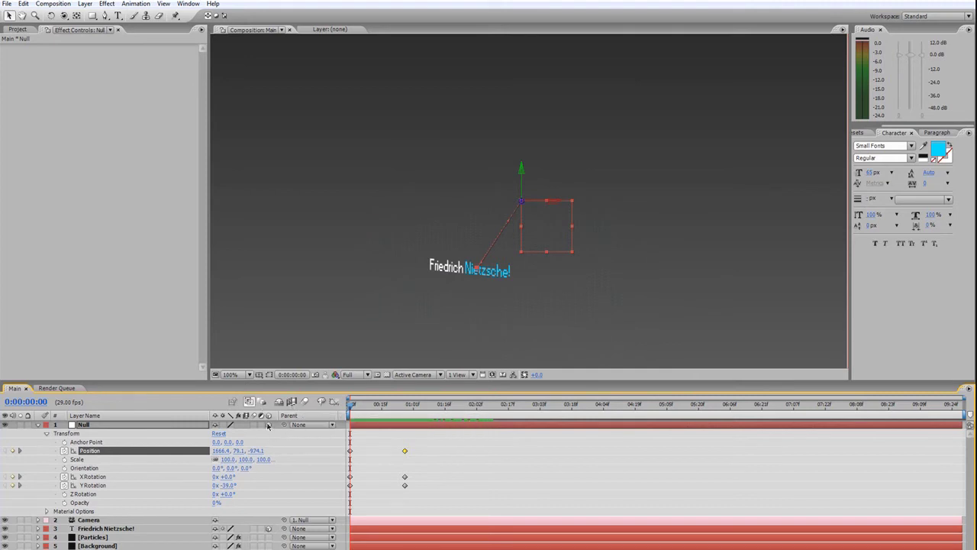
Step: At 0:00:02:18, move the Null to -430, 424, -1091 and rotate it to 0° on X and 44° on Y
{"action": "left_click_drag", "start_coordinate": [356, 412], "coordinate": [513, 408]}
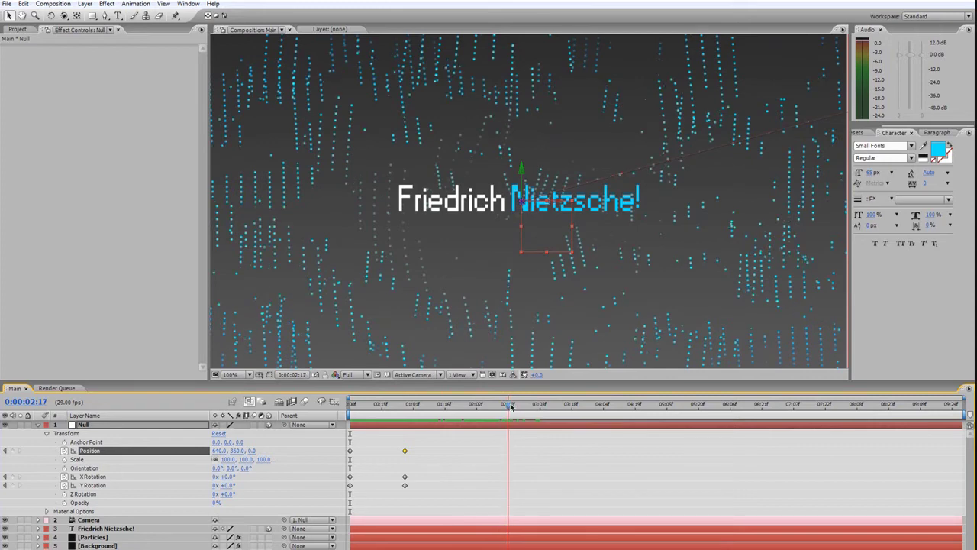
{"action": "left_click_drag", "start_coordinate": [532, 199], "coordinate": [54, 234]}
{"action": "left_click_drag", "start_coordinate": [523, 204], "coordinate": [6, 205]}
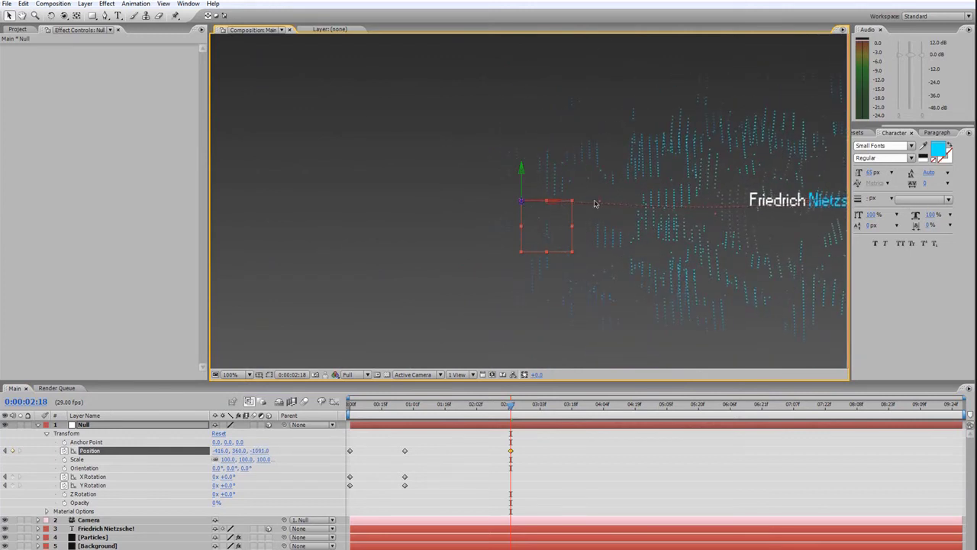
{"action": "left_click_drag", "start_coordinate": [563, 203], "coordinate": [546, 204]}
{"action": "left_click_drag", "start_coordinate": [524, 173], "coordinate": [535, 205]}
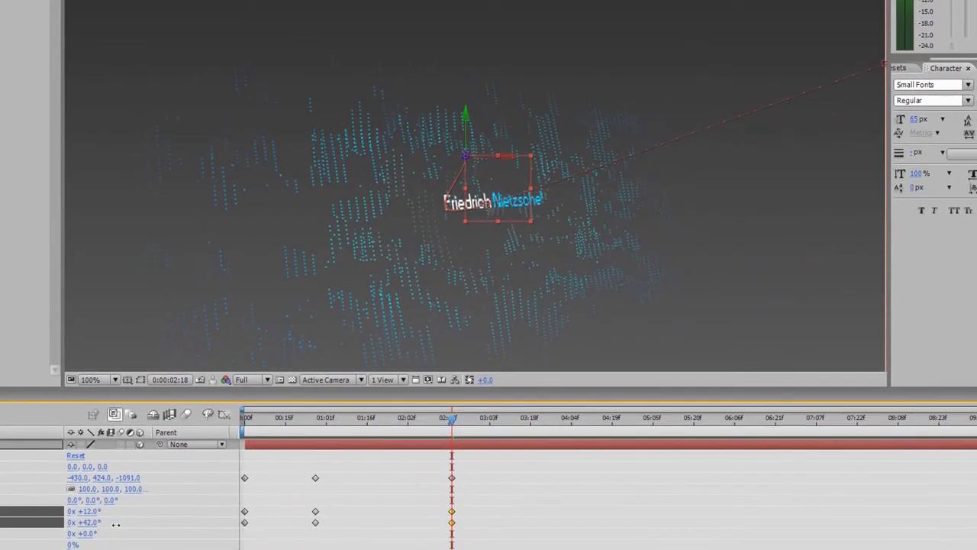
{"action": "left_click_drag", "start_coordinate": [90, 511], "coordinate": [83, 513]}
{"action": "left_click_drag", "start_coordinate": [84, 511], "coordinate": [88, 515]}
Step: Keyframe the Null's Position at 640, 360, 0 at 0:00:04:19
{"action": "left_click_drag", "start_coordinate": [311, 426], "coordinate": [611, 425]}
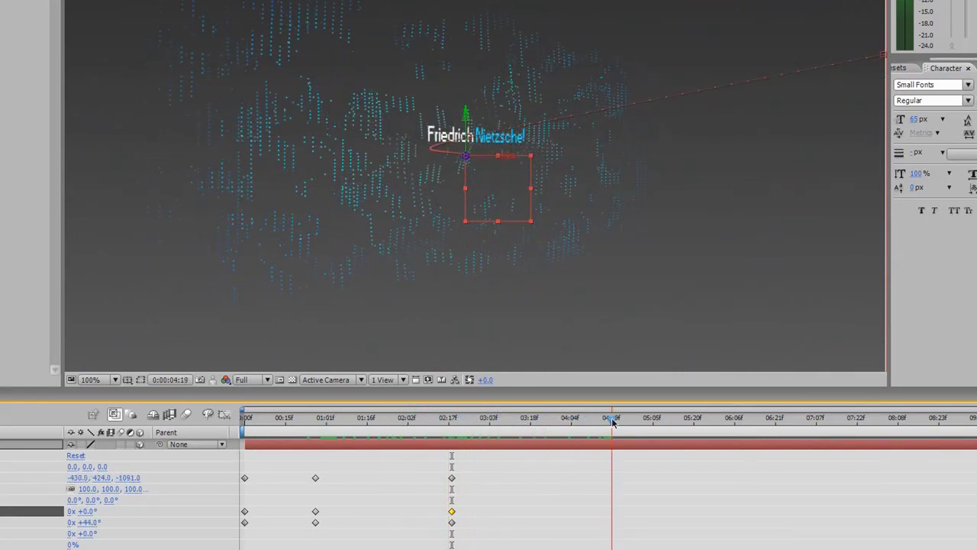
{"action": "left_click", "coordinate": [508, 161]}
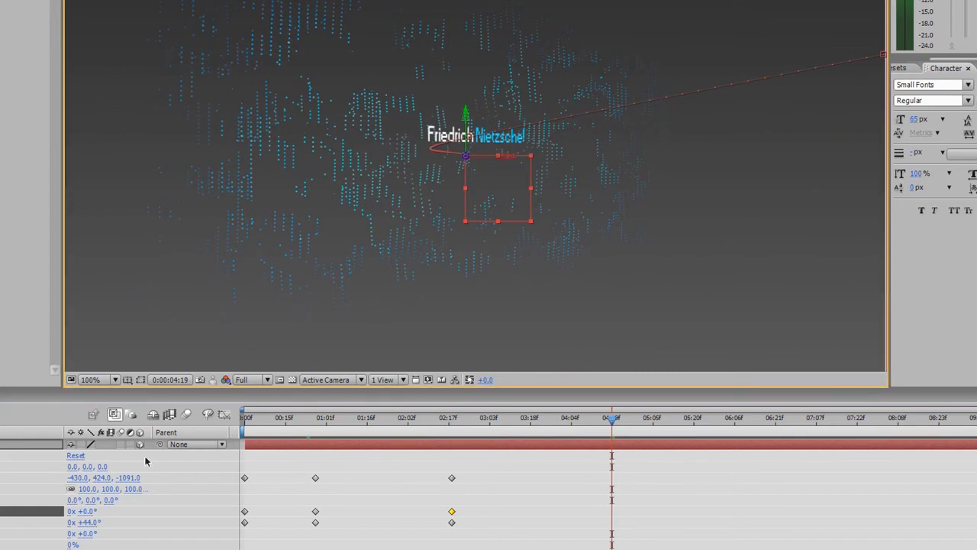
{"action": "left_click", "coordinate": [80, 478]}
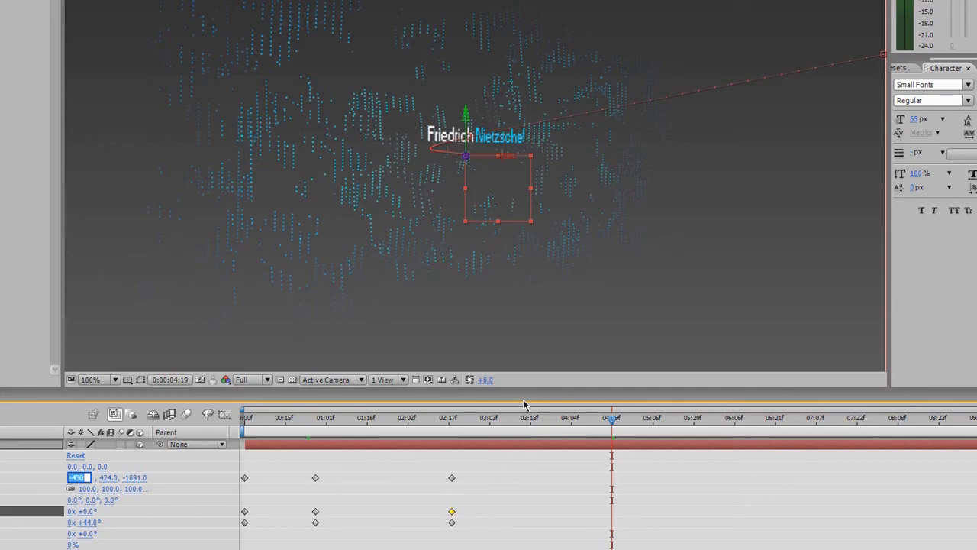
{"action": "type", "text": "640"}
{"action": "key", "text": "Tab"}
{"action": "type", "text": "360"}
{"action": "key", "text": "Tab"}
{"action": "type", "text": "0"}
{"action": "key", "text": "Return"}
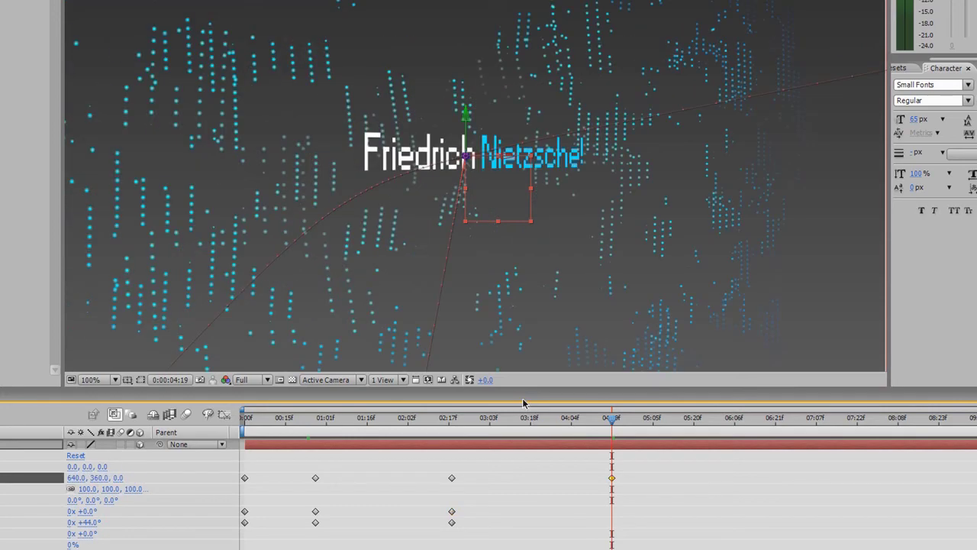
Step: Set the Null's Y Rotation to 0° at 0:00:04:19
{"action": "left_click", "coordinate": [89, 521]}
{"action": "type", "text": "0"}
{"action": "key", "text": "Tab"}
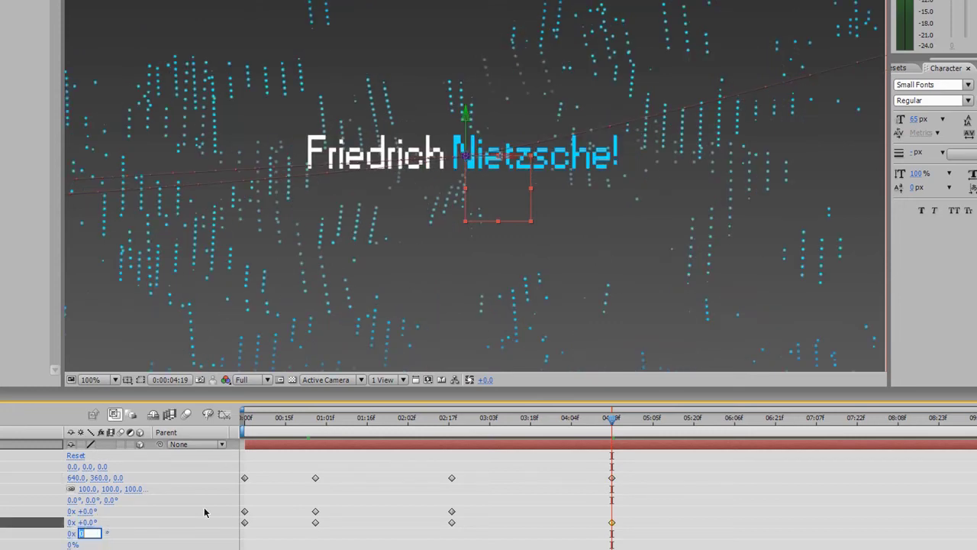
{"action": "left_click_drag", "start_coordinate": [612, 417], "coordinate": [613, 423]}
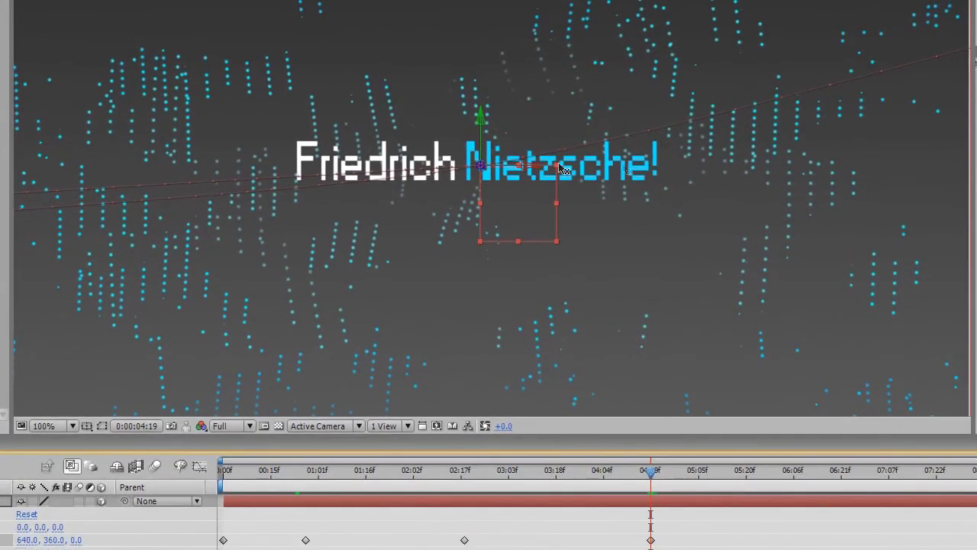
Step: Move the Null to 1763, 177, -233 at 0:00:04:19
{"action": "left_click_drag", "start_coordinate": [505, 156], "coordinate": [893, 156]}
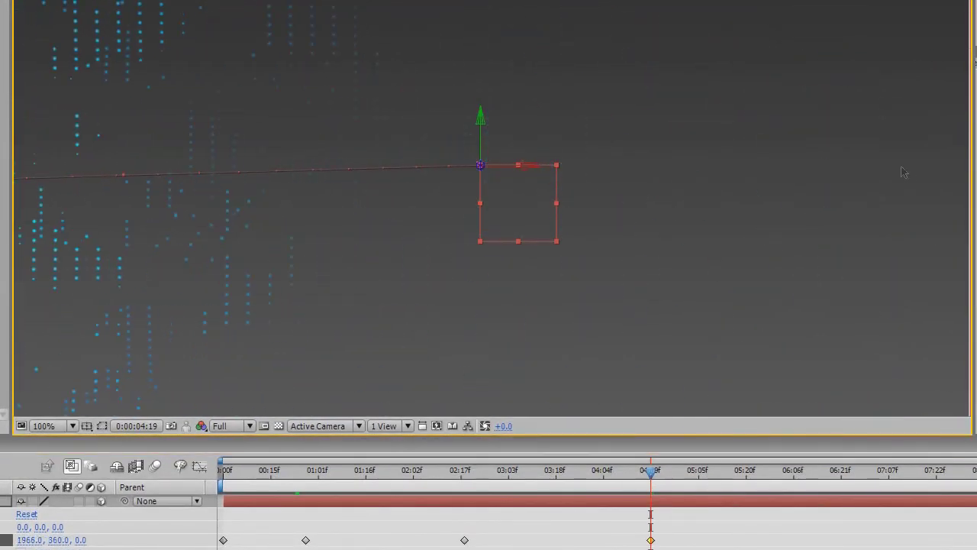
{"action": "left_click_drag", "start_coordinate": [481, 122], "coordinate": [483, 110]}
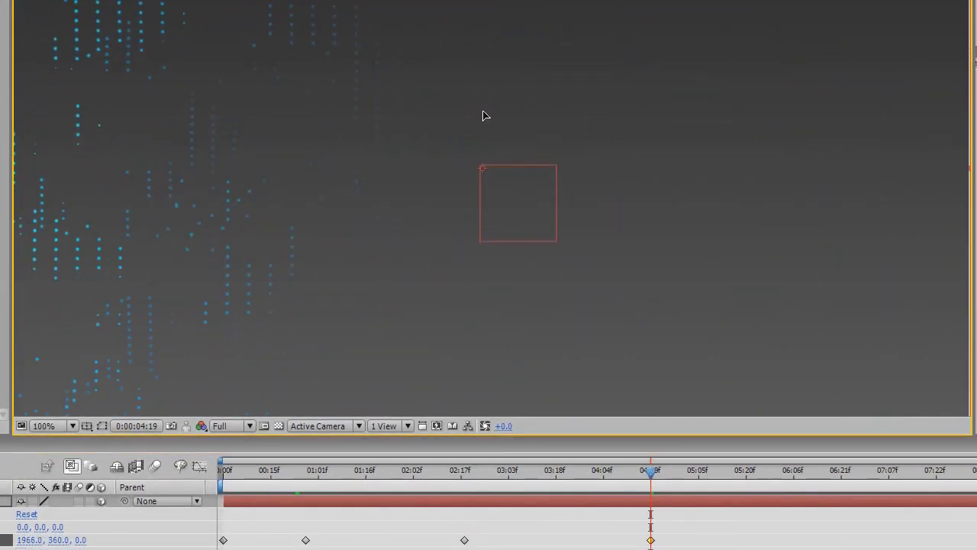
{"action": "left_click", "coordinate": [6, 501]}
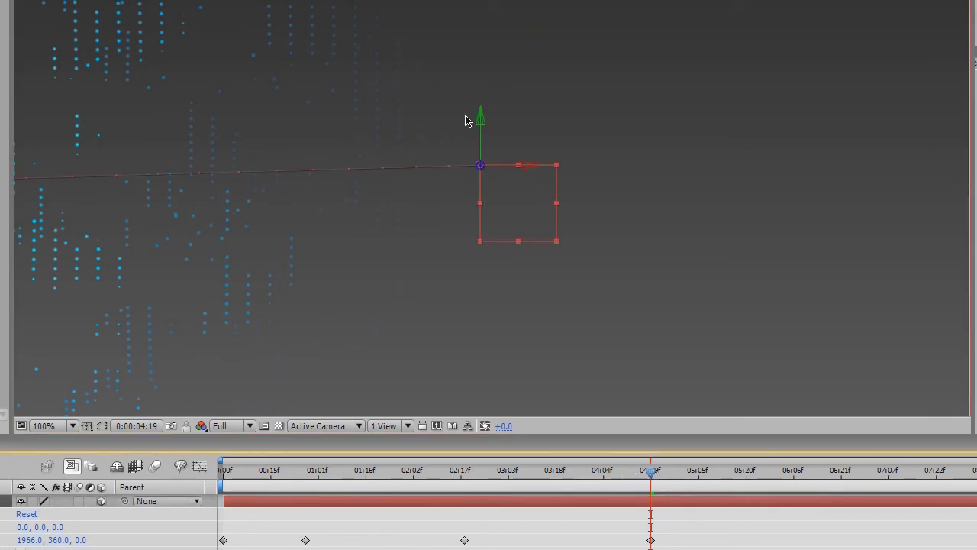
{"action": "left_click_drag", "start_coordinate": [484, 126], "coordinate": [489, 33]}
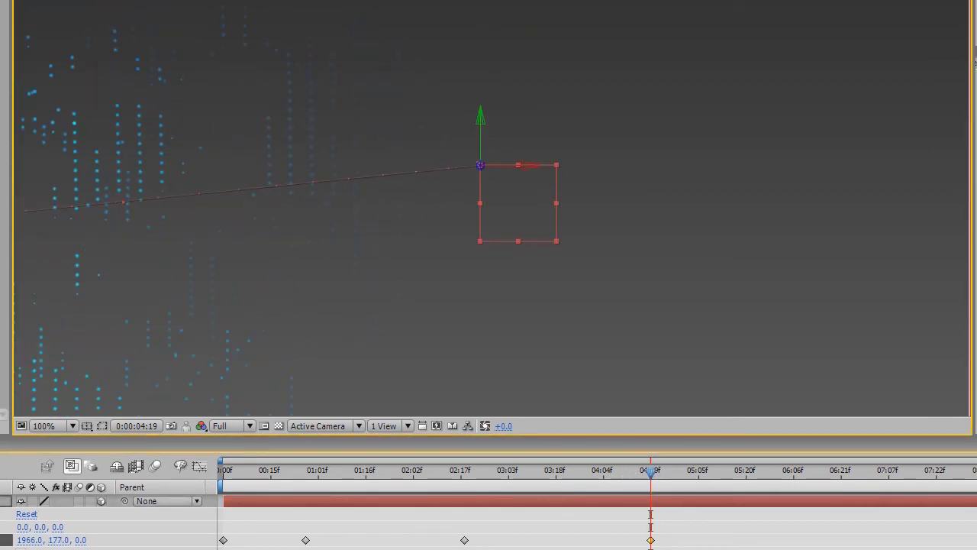
{"action": "left_click_drag", "start_coordinate": [484, 172], "coordinate": [625, 185]}
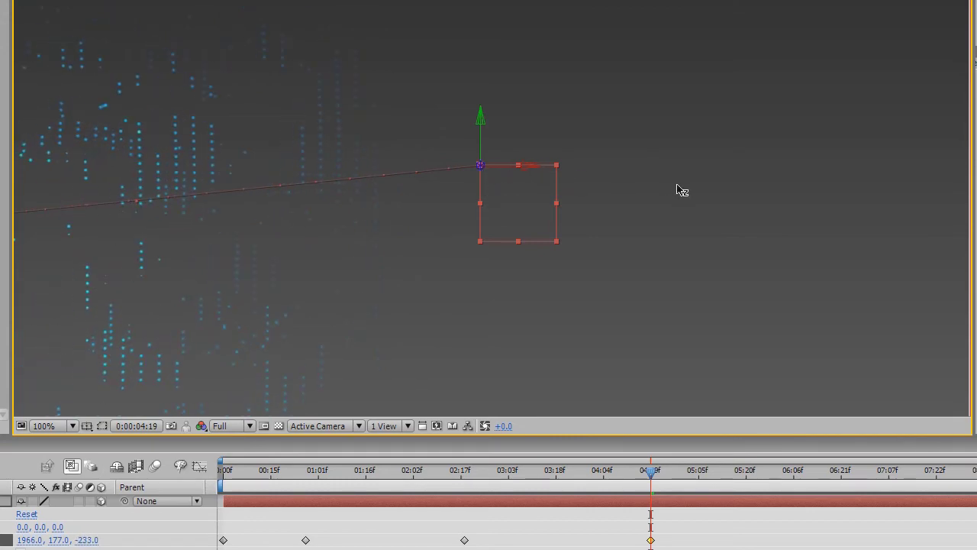
{"action": "left_click_drag", "start_coordinate": [536, 171], "coordinate": [377, 181]}
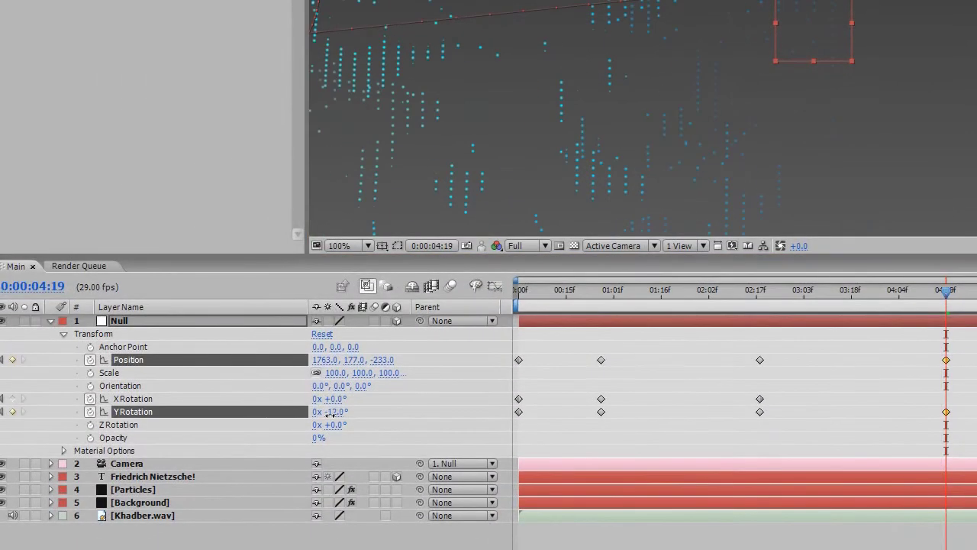
Step: Rotate the Null to 13° on X and to a negative Y angle at 0:00:04:19, undoing the last adjustment
{"action": "left_click_drag", "start_coordinate": [247, 477], "coordinate": [217, 473]}
{"action": "left_click_drag", "start_coordinate": [311, 416], "coordinate": [331, 413]}
{"action": "key", "text": "ctrl+z"}
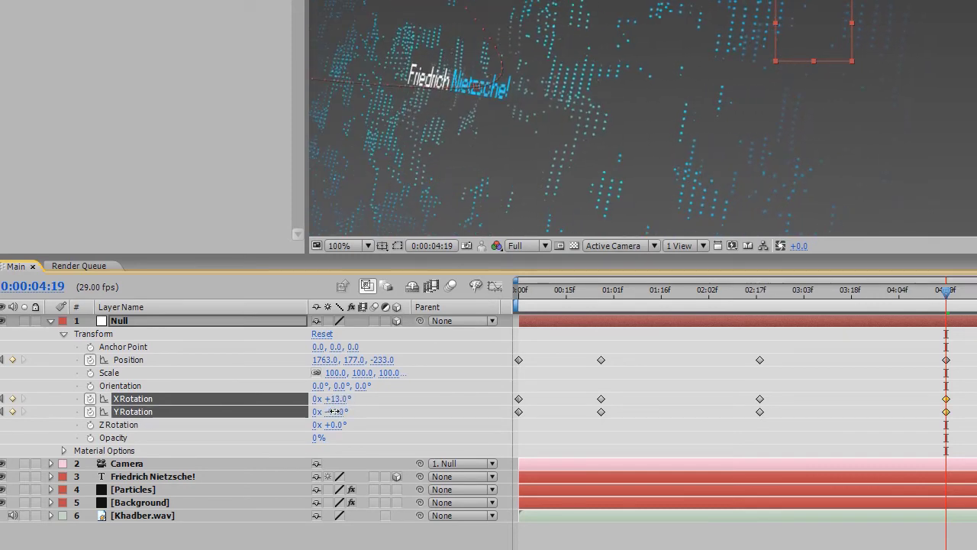
Step: Bring the Null in close to the title at about 611, 299, 236 at 0:00:04:19, and fine-tune its height
{"action": "left_click_drag", "start_coordinate": [824, 0], "coordinate": [675, 0]}
{"action": "left_click_drag", "start_coordinate": [588, 229], "coordinate": [645, 151]}
{"action": "left_click_drag", "start_coordinate": [692, 177], "coordinate": [690, 326]}
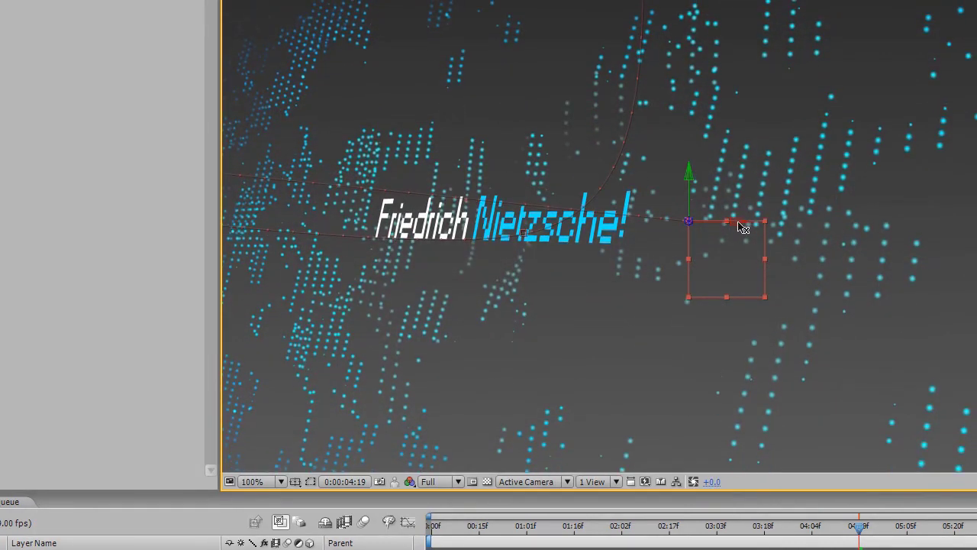
{"action": "left_click_drag", "start_coordinate": [741, 225], "coordinate": [715, 228]}
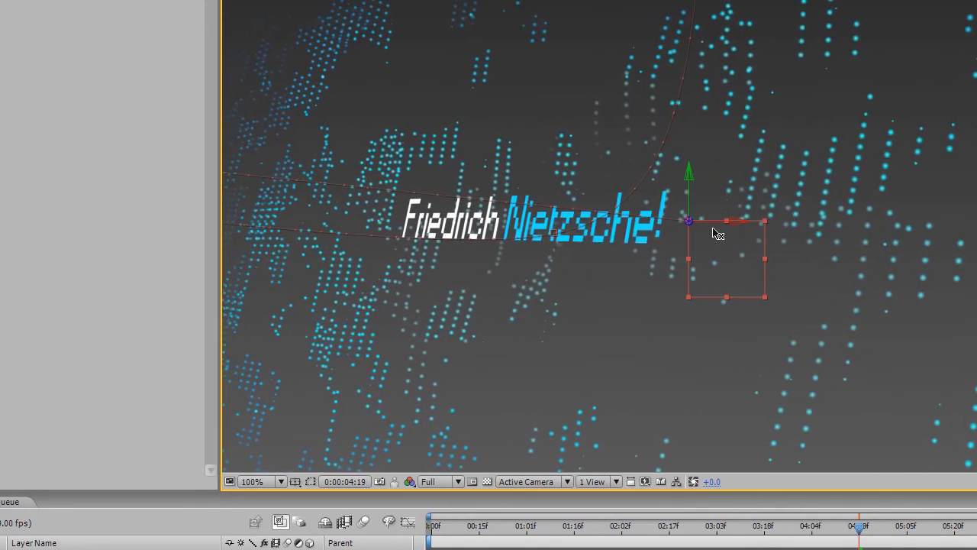
{"action": "left_click", "coordinate": [690, 181]}
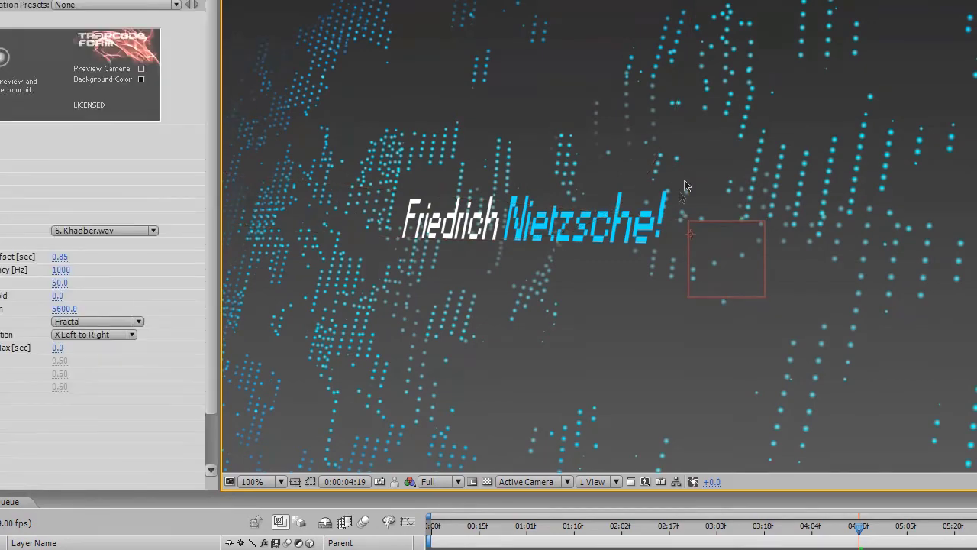
{"action": "left_click", "coordinate": [108, 546]}
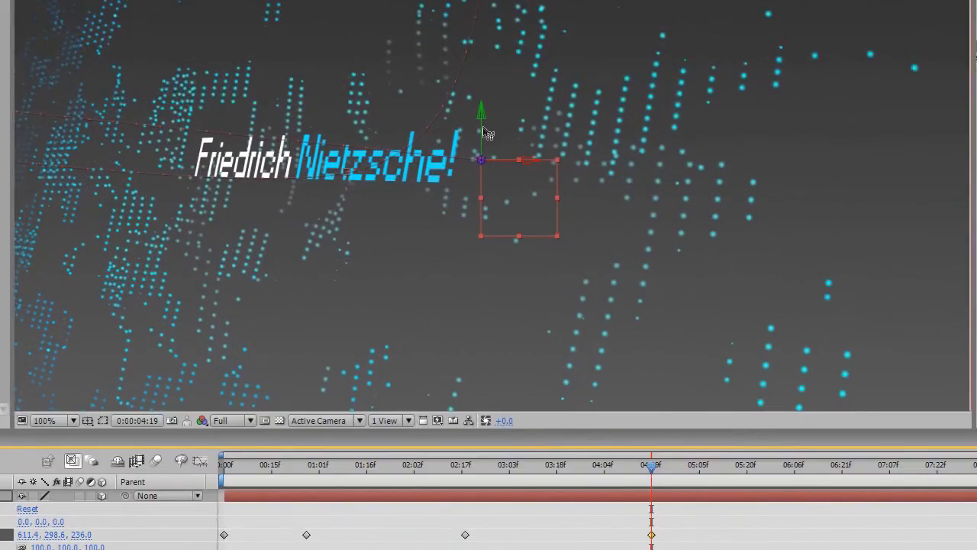
{"action": "left_click_drag", "start_coordinate": [483, 128], "coordinate": [482, 137]}
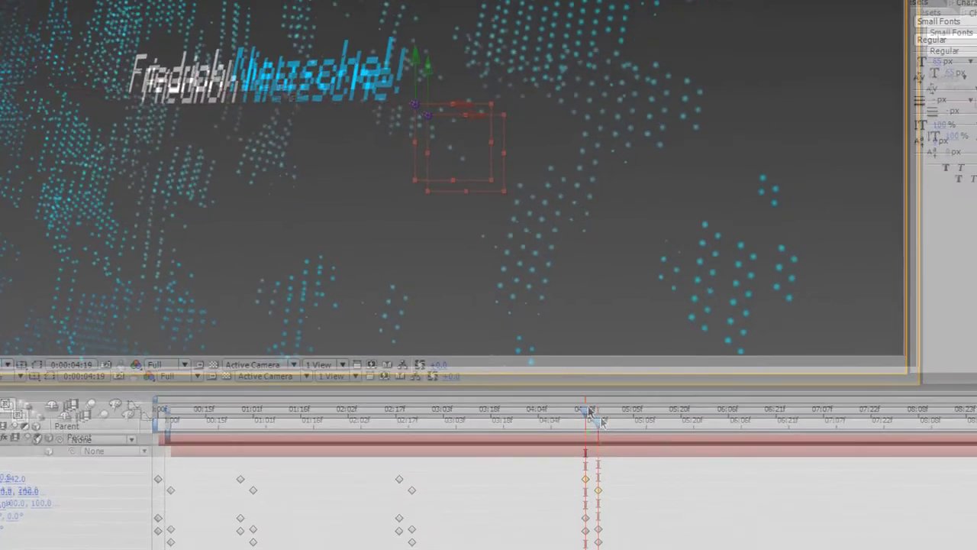
Step: Keyframe the Null's Position at 640, 360, 0 at 0:00:09:28
{"action": "mouse_move", "coordinate": [654, 466]}
{"action": "left_mouse_down"}
{"action": "mouse_move", "coordinate": [976, 471]}
{"action": "mouse_move", "coordinate": [637, 471]}
{"action": "left_mouse_up"}
{"action": "left_click_drag", "start_coordinate": [451, 314], "coordinate": [936, 314]}
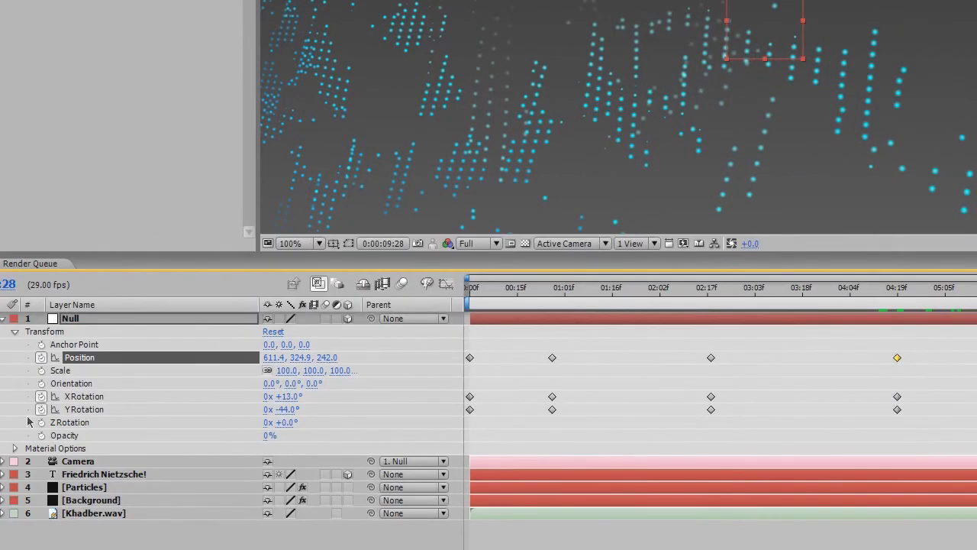
{"action": "left_click", "coordinate": [272, 357]}
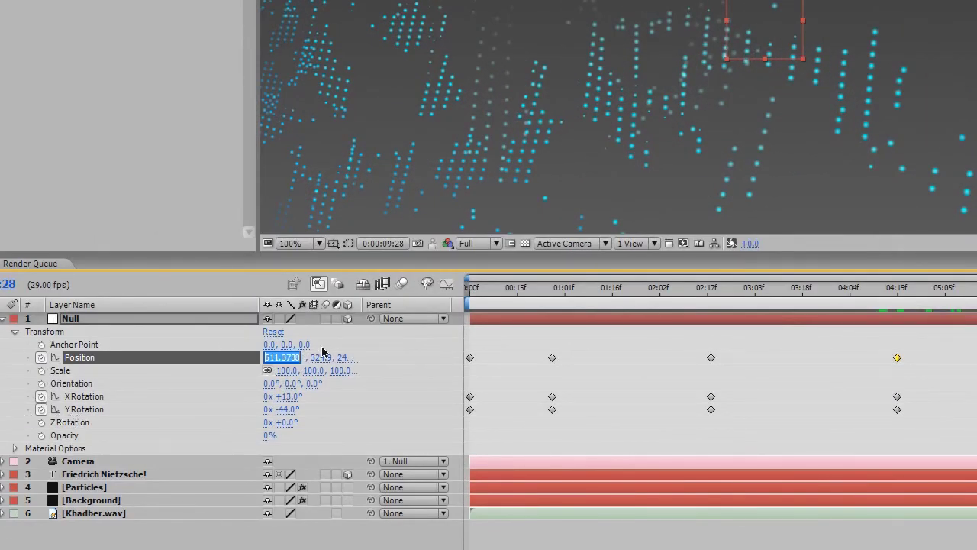
{"action": "type", "text": "640"}
{"action": "key", "text": "Tab"}
{"action": "type", "text": "360"}
{"action": "key", "text": "Tab"}
{"action": "type", "text": "0"}
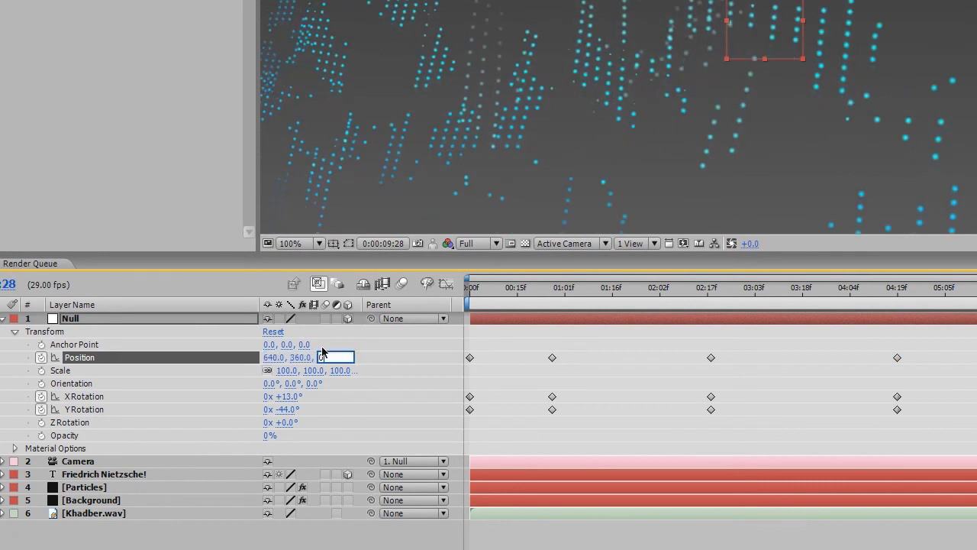
Step: Set the Null's X and Y Rotation to 0° at 0:00:09:28
{"action": "left_click", "coordinate": [294, 398]}
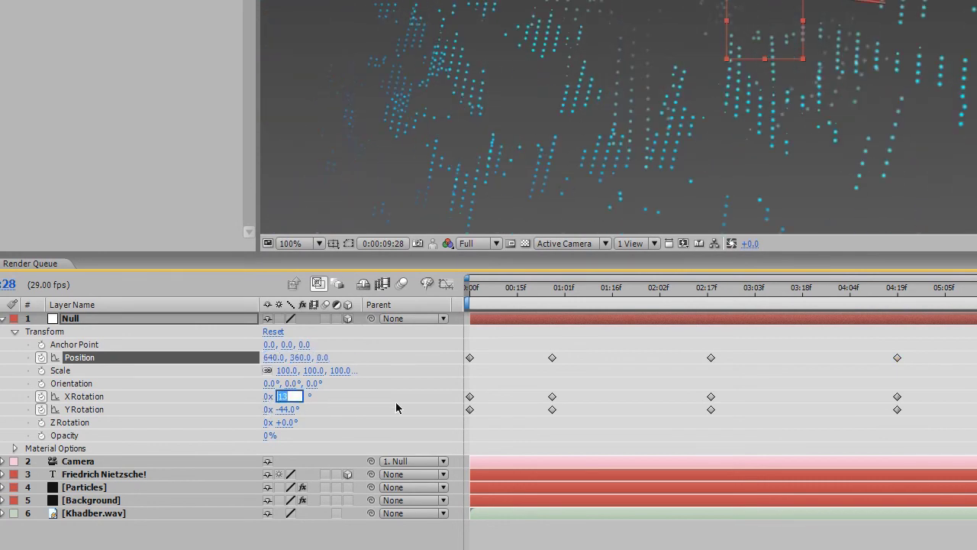
{"action": "type", "text": "0"}
{"action": "key", "text": "Tab"}
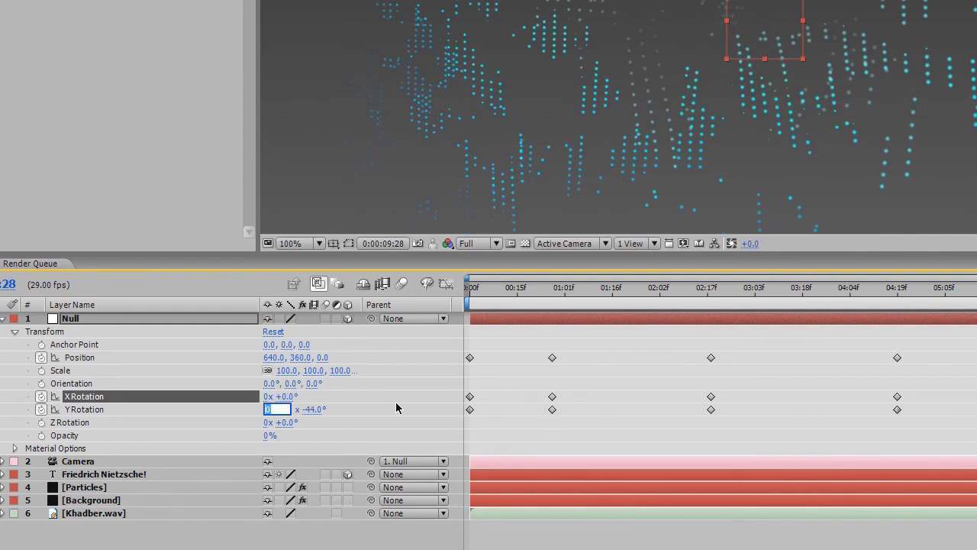
{"action": "key", "text": "Tab"}
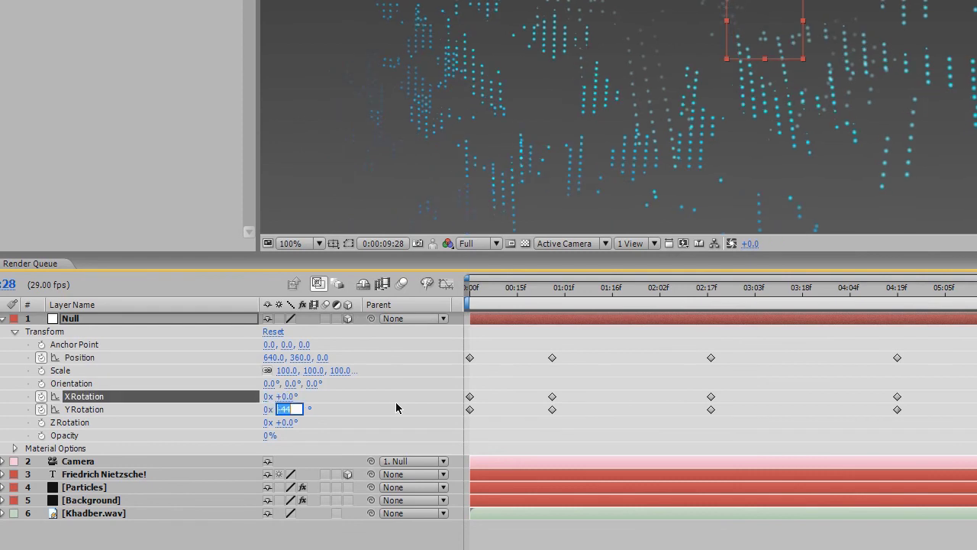
{"action": "type", "text": "0"}
{"action": "key", "text": "Return"}
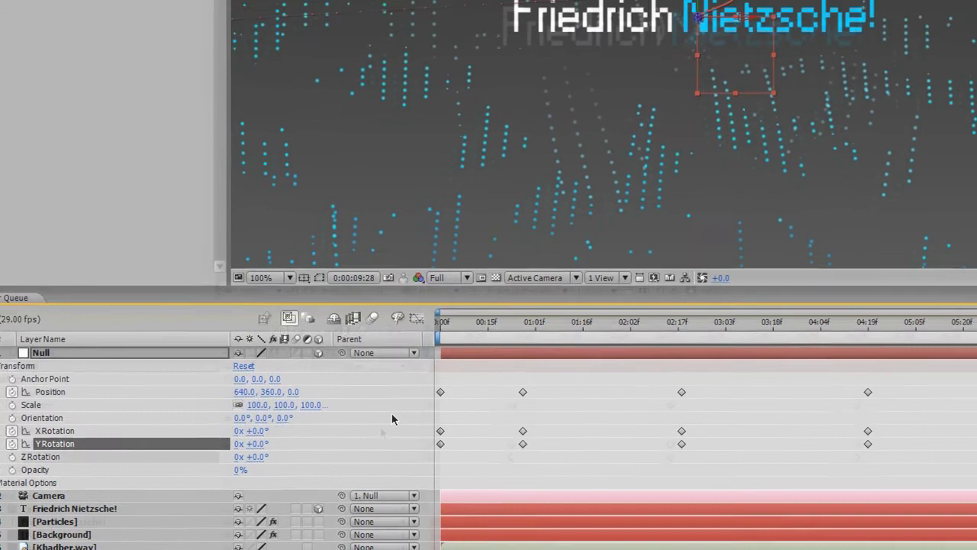
Step: Check the title's centring against the title and action safe guides, and hide the guides again
{"action": "key", "text": "grave"}
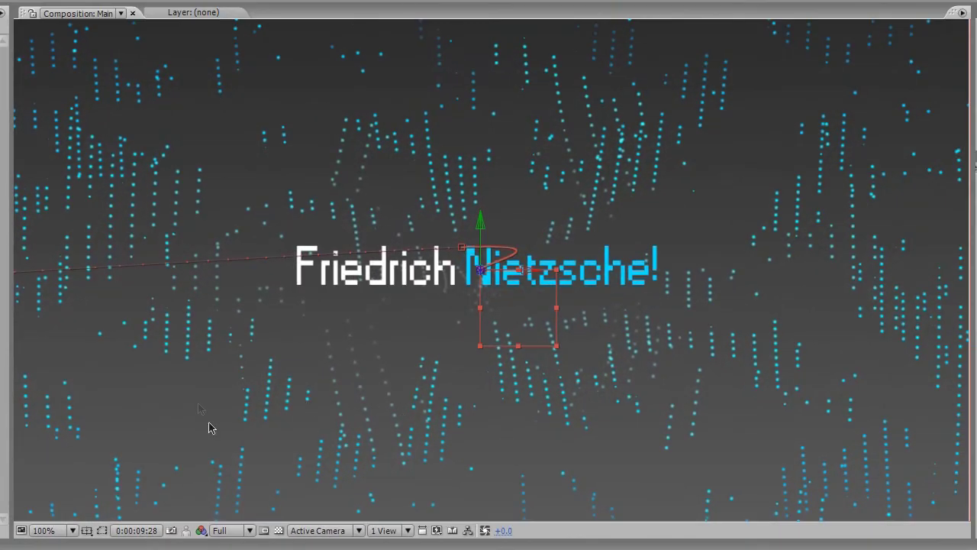
{"action": "left_click", "coordinate": [87, 530]}
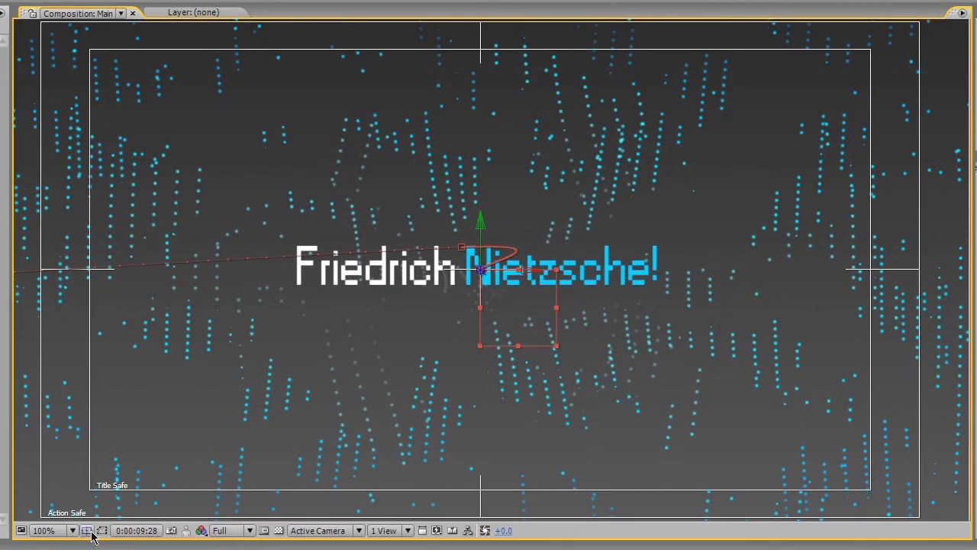
{"action": "left_click", "coordinate": [90, 532]}
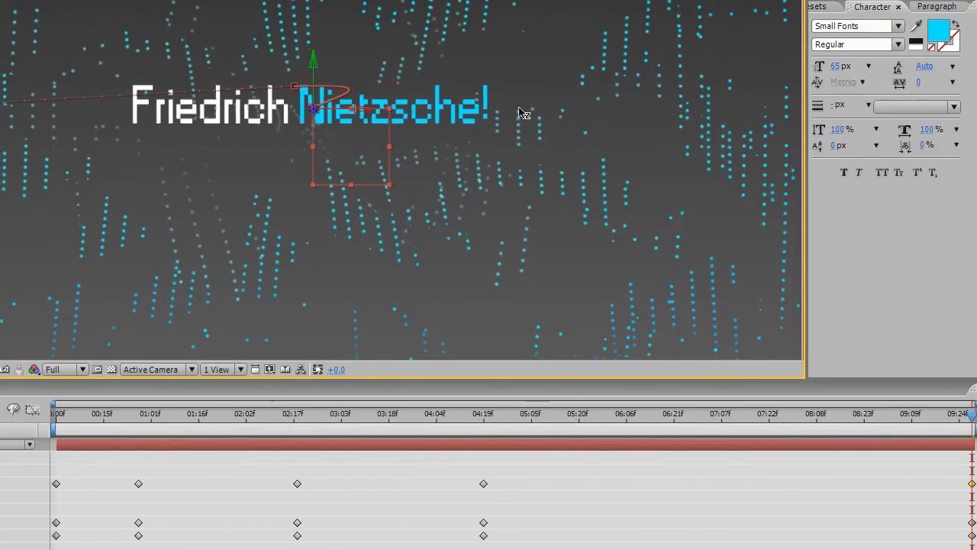
Step: Move the Null back along its Z axis at 0:00:09:28 so the camera pulls away from the title
{"action": "left_click_drag", "start_coordinate": [519, 108], "coordinate": [328, 108]}
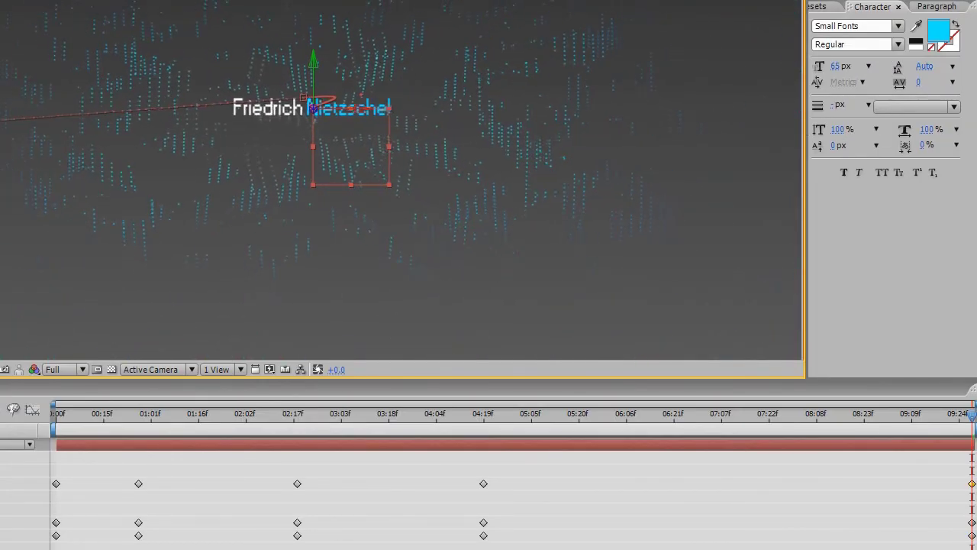